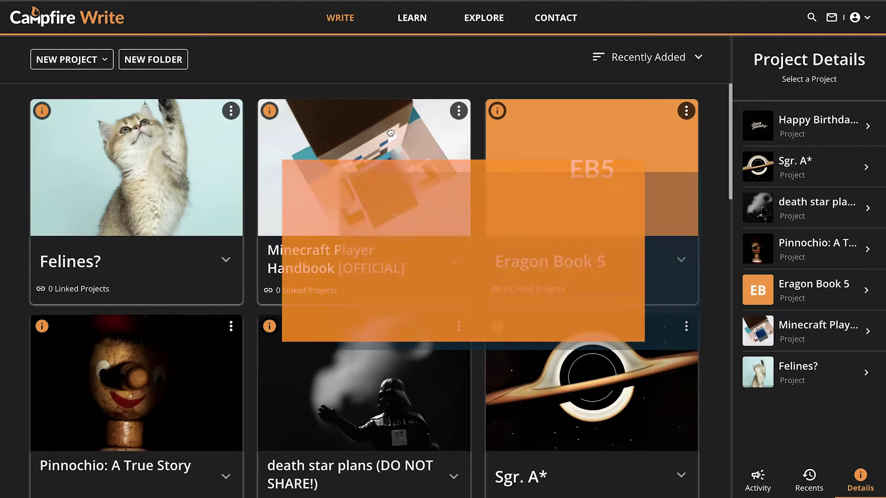
# Open the Felines? project from the dashboard.
pyautogui.click(153, 202)
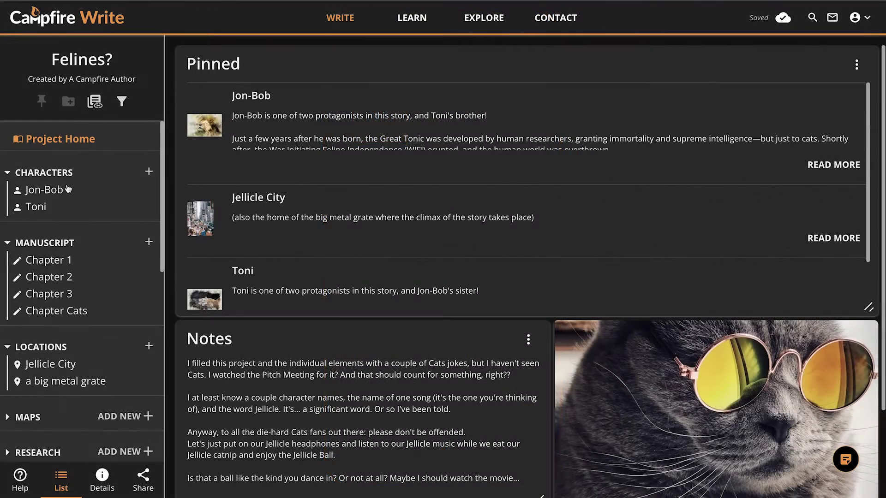
# On Jon-Bob's character page, add a text panel titled 'No Paywalls!'.
pyautogui.click(57, 194)
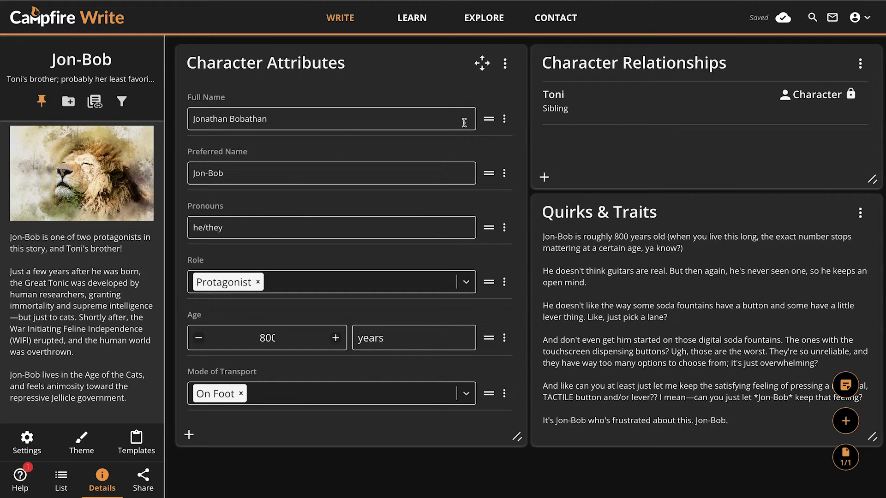
pyautogui.click(846, 421)
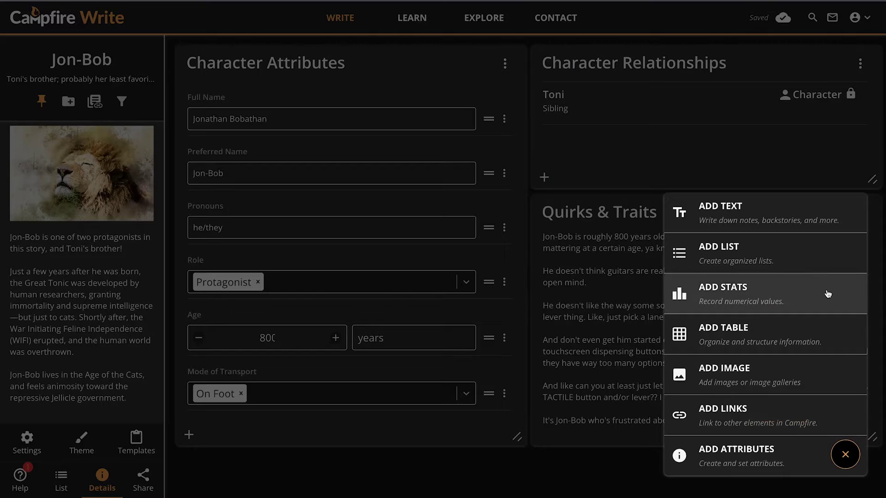
pyautogui.click(734, 205)
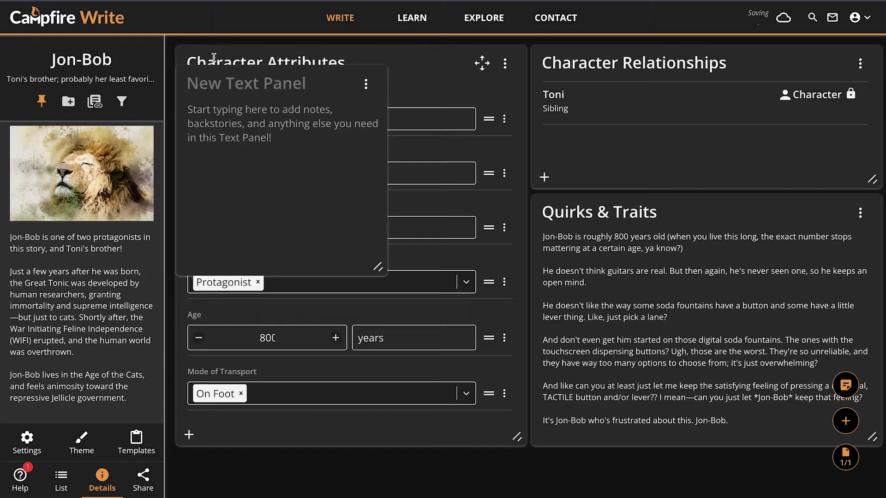
pyautogui.click(209, 77)
pyautogui.write('No Paywalls')
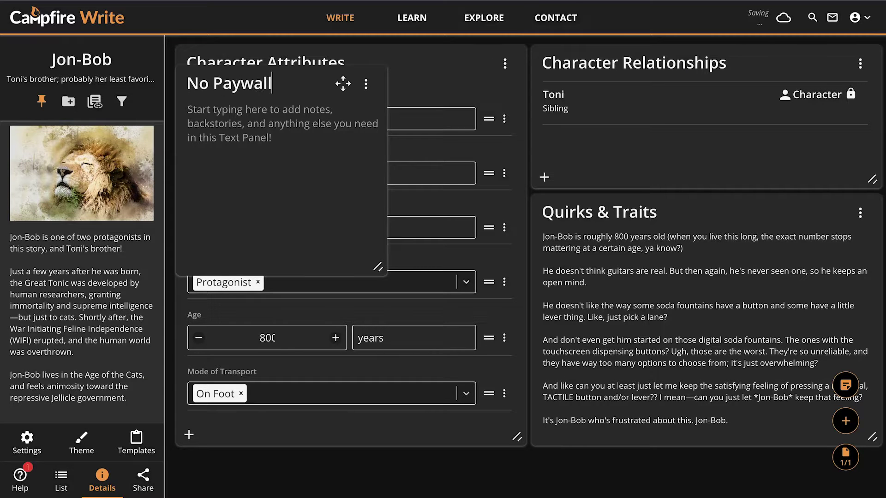
pyautogui.write('!')
# Write the intro note in the panel body, ending with a new line 'Let's get started!'.
pyautogui.click(192, 124)
pyautogui.write("Everything we show you here today, you'll be able to do as well—no matter if you're subscribed to Campfire or not.")
pyautogui.press('Return')
pyautogui.press('Return')
pyautogui.write("Let's get started!")
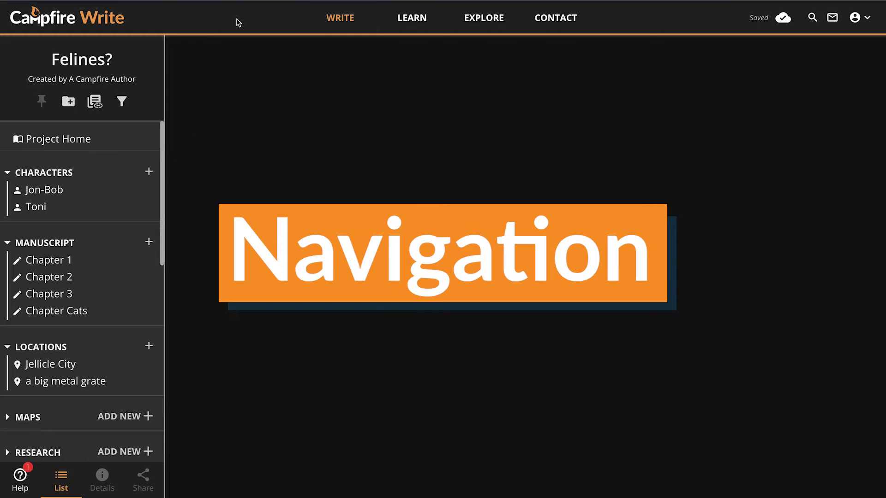
# Create a new character and delete its Attributes and Image panels.
pyautogui.click(149, 172)
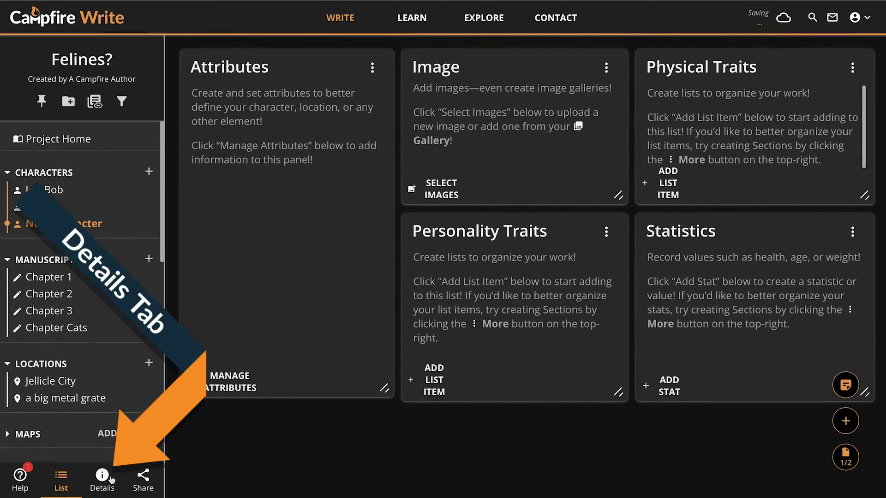
pyautogui.click(103, 477)
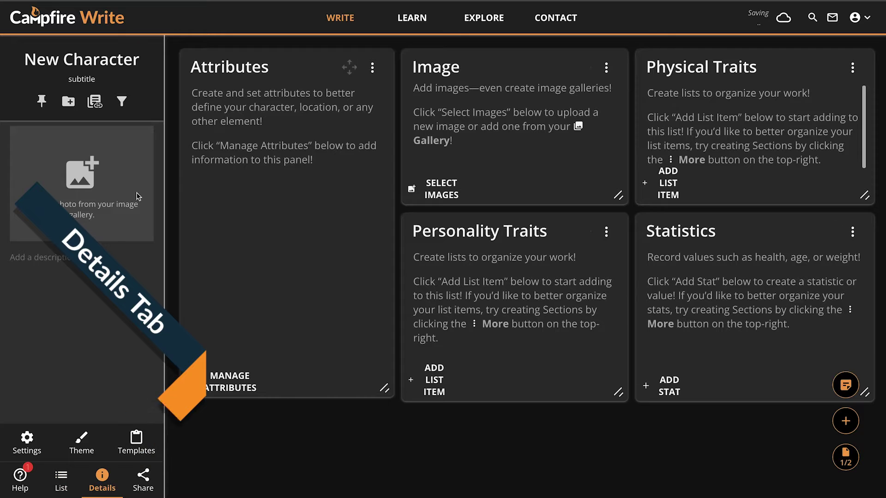
pyautogui.click(372, 67)
pyautogui.click(318, 151)
pyautogui.click(444, 291)
pyautogui.click(606, 67)
# Delete the Personality Traits, Statistics and Physical Traits panels, leaving the page empty.
pyautogui.click(543, 151)
pyautogui.click(572, 290)
pyautogui.click(606, 232)
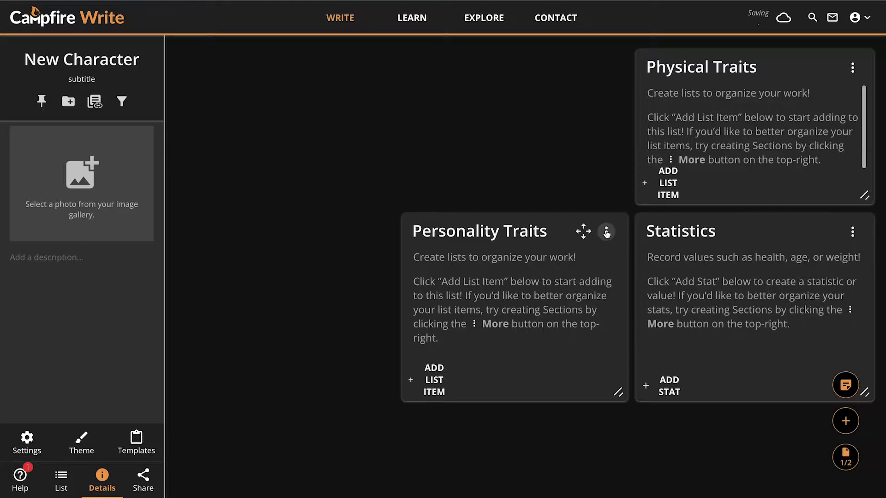
pyautogui.click(543, 336)
pyautogui.click(853, 231)
pyautogui.click(789, 336)
pyautogui.click(577, 288)
pyautogui.click(853, 68)
pyautogui.click(821, 169)
pyautogui.click(466, 257)
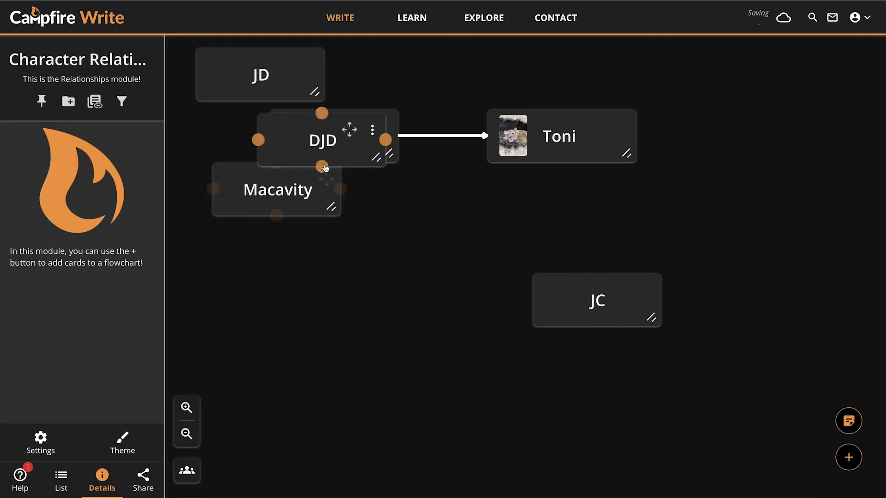
# Drag the stacked DJD, Macavity and JD relationship cards apart to uncover Jon-Bob.
pyautogui.moveTo(349, 130); pyautogui.dragTo(382, 313)
pyautogui.moveTo(305, 179); pyautogui.dragTo(466, 250)
pyautogui.moveTo(288, 64); pyautogui.dragTo(765, 220)
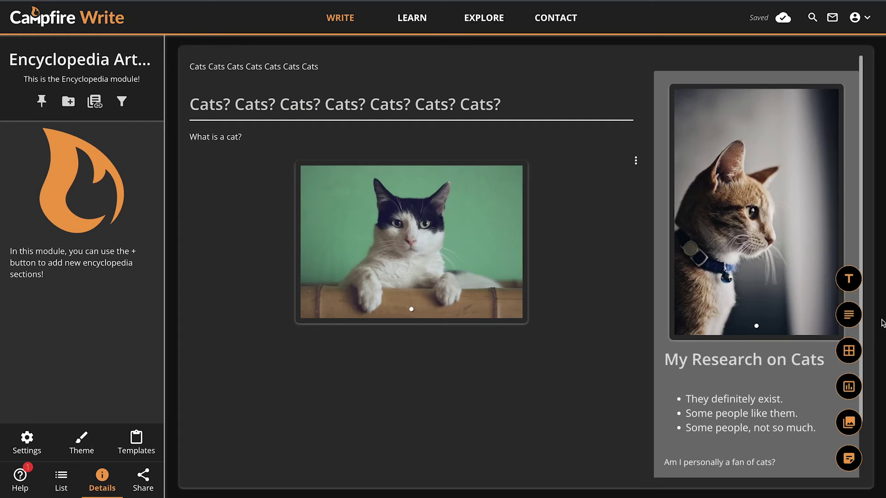
# Add a new paragraph with the pasted sentence to the cat encyclopedia article.
pyautogui.click(849, 315)
pyautogui.write('This little guy seems like he wants to know:')
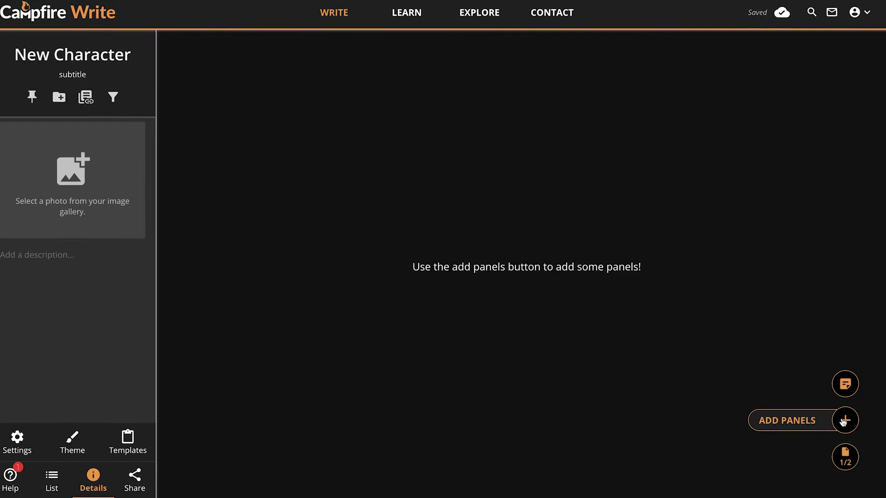
pyautogui.click(847, 420)
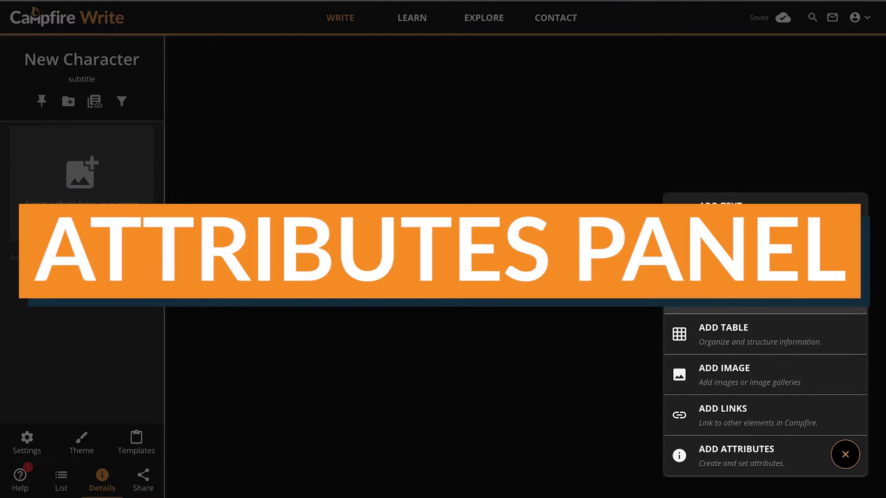
# Add an Attributes panel to New Character, widening it and moving it up.
pyautogui.click(793, 457)
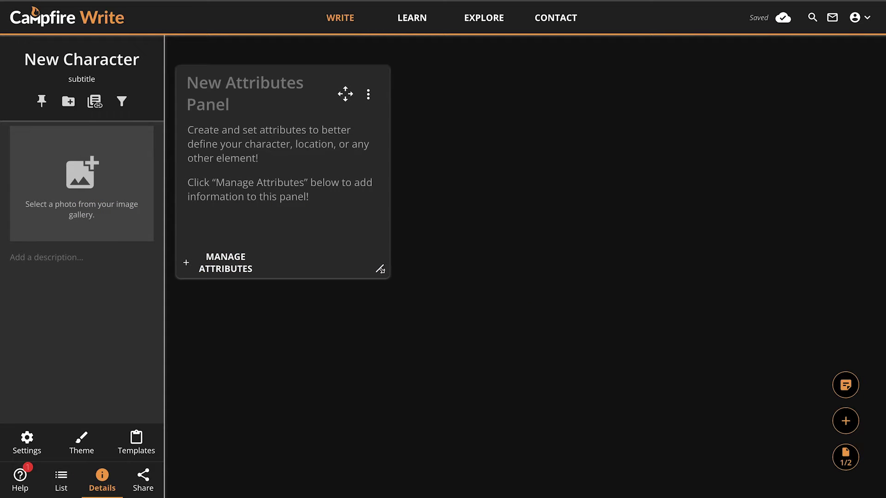
pyautogui.moveTo(381, 269); pyautogui.dragTo(540, 353)
pyautogui.moveTo(505, 84); pyautogui.dragTo(505, 65)
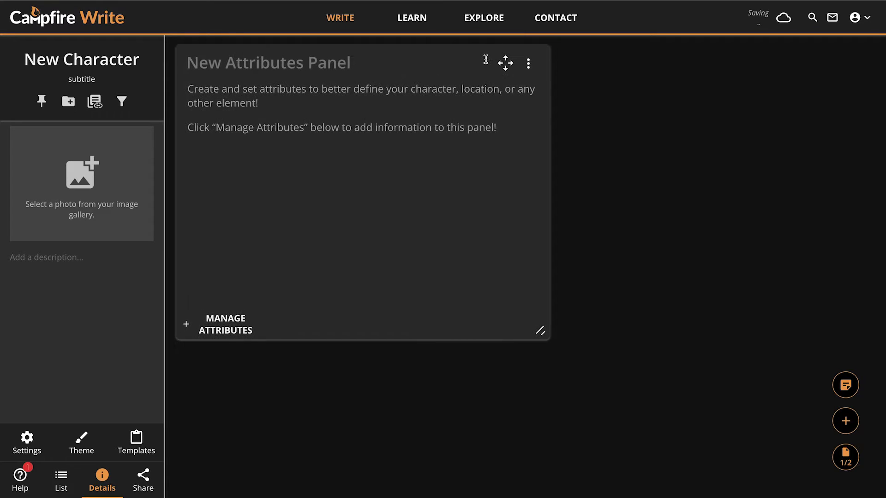
# Colour the panel light teal and title it 'Character Attributes'.
pyautogui.click(528, 67)
pyautogui.click(519, 77)
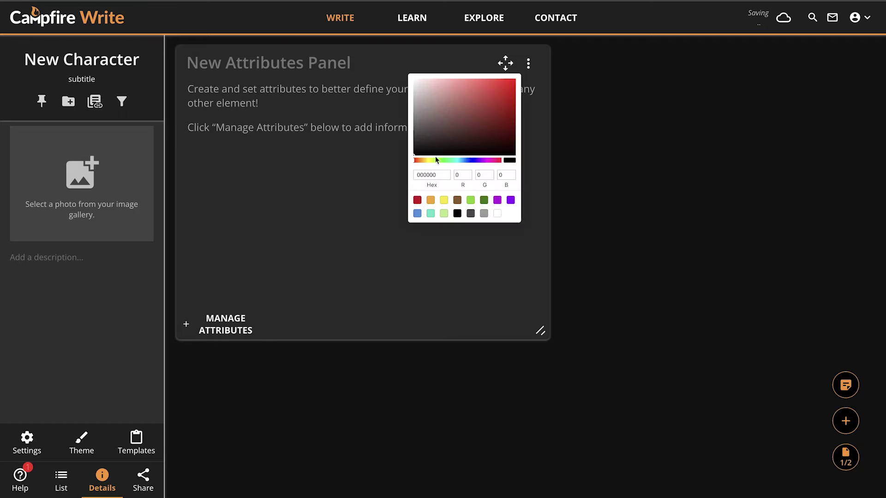
pyautogui.moveTo(433, 160); pyautogui.dragTo(460, 162)
pyautogui.click(507, 86)
pyautogui.click(323, 62)
pyautogui.write('Character ')
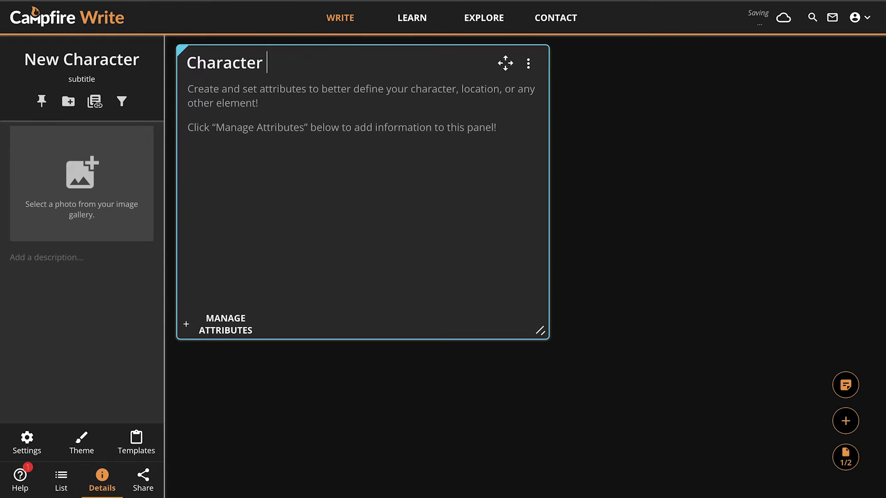
pyautogui.write('Attributes')
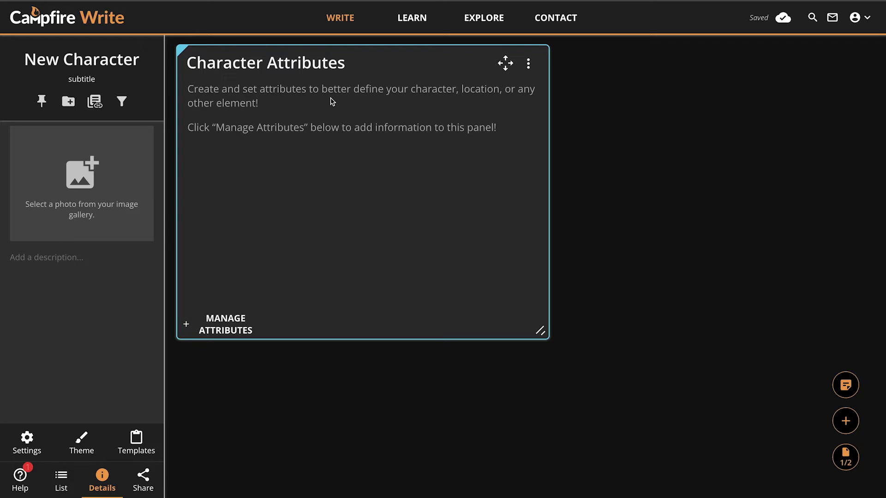
# Select Full Name, Preferred Name, Age and Confidence in the attribute chooser.
pyautogui.click(238, 328)
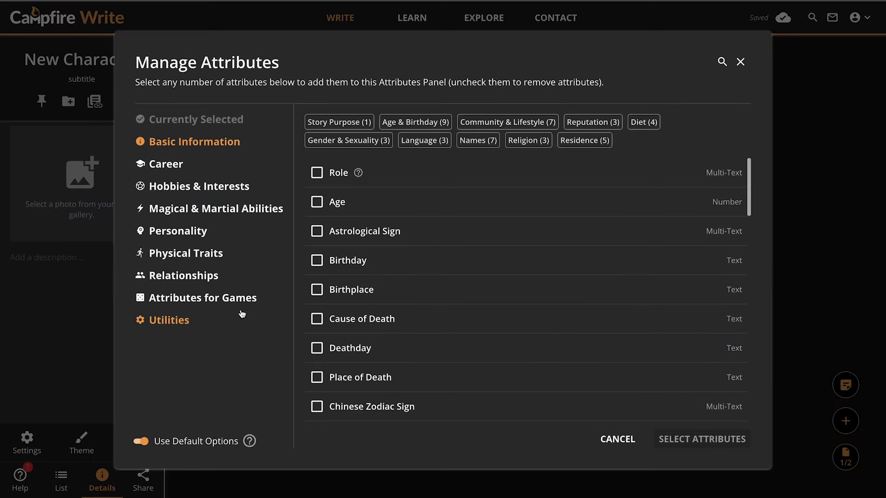
pyautogui.scroll(-15, 354, 289)
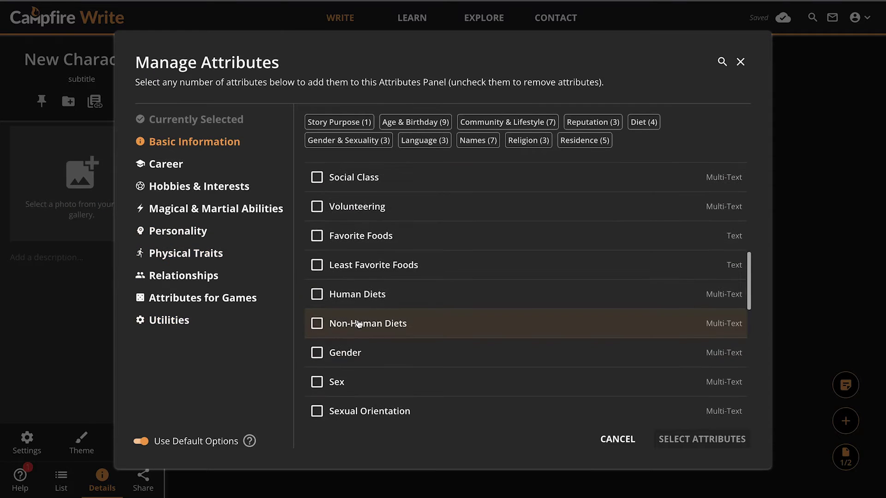
pyautogui.scroll(-4, 359, 324)
pyautogui.click(349, 205)
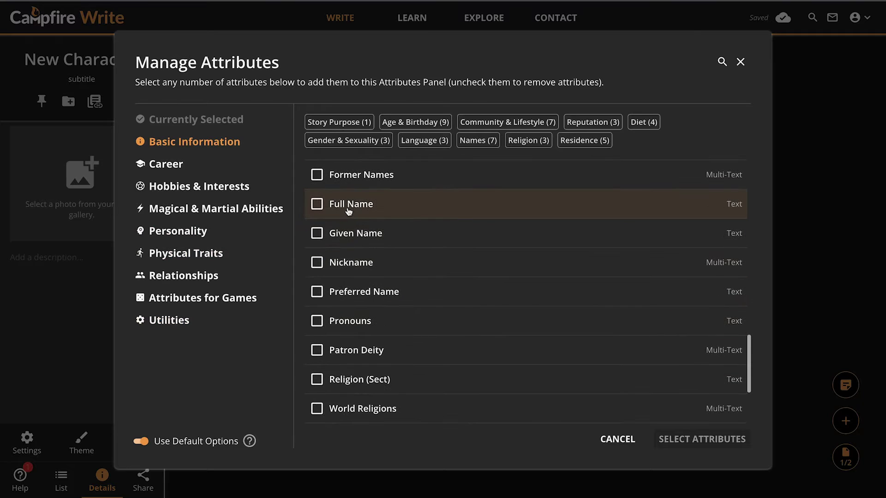
pyautogui.click(361, 292)
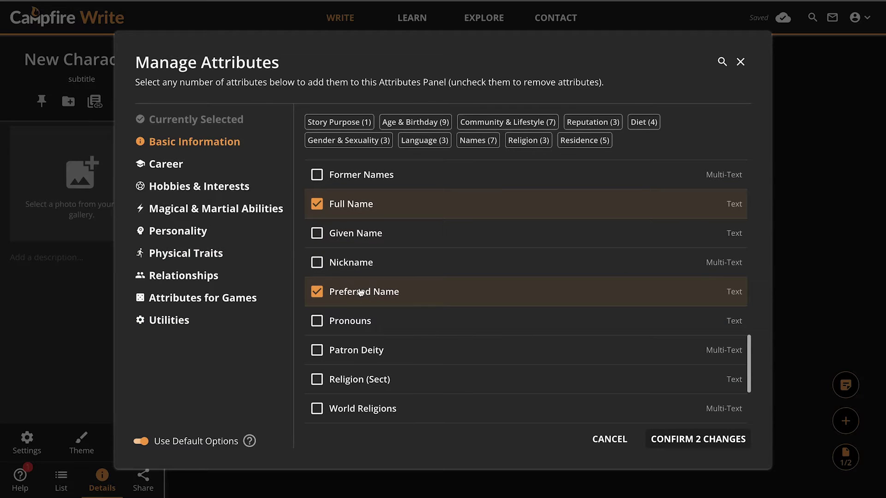
pyautogui.scroll(15, 362, 249)
pyautogui.click(340, 206)
pyautogui.click(177, 231)
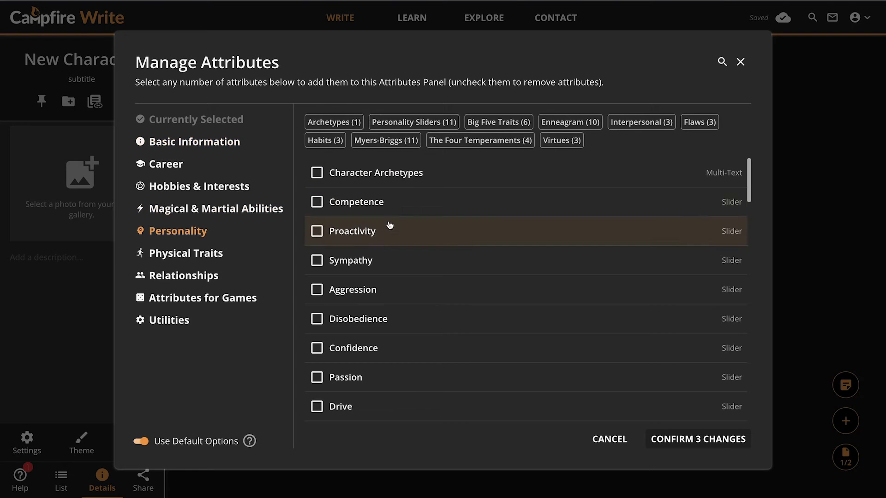
pyautogui.click(400, 351)
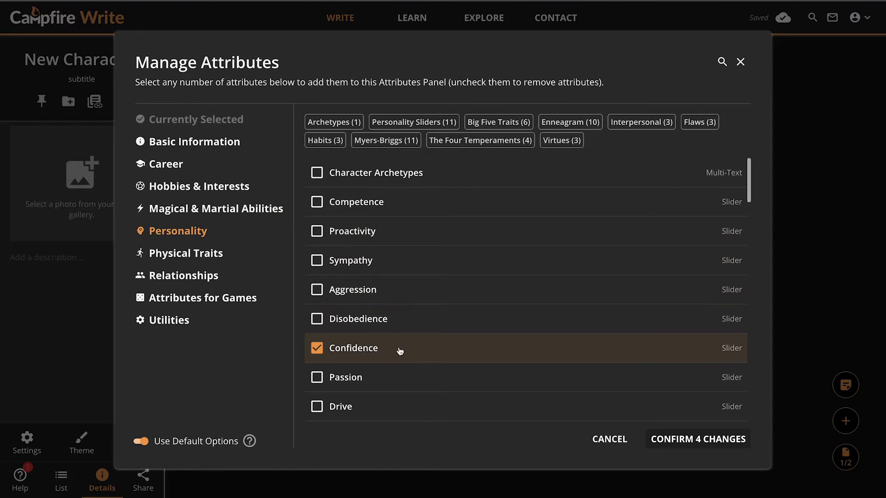
# Browse every attribute category, from Attributes for Games through Utilities, ending on Basic Information.
pyautogui.click(238, 299)
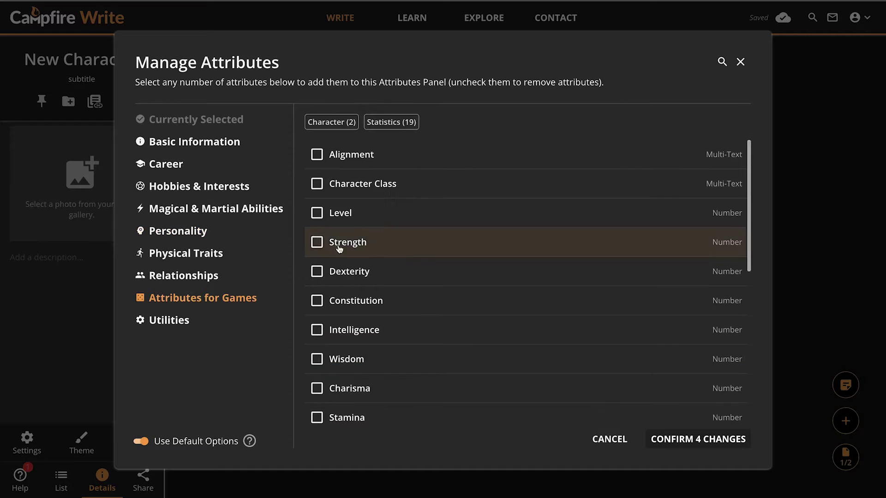
pyautogui.scroll(-6, 392, 418)
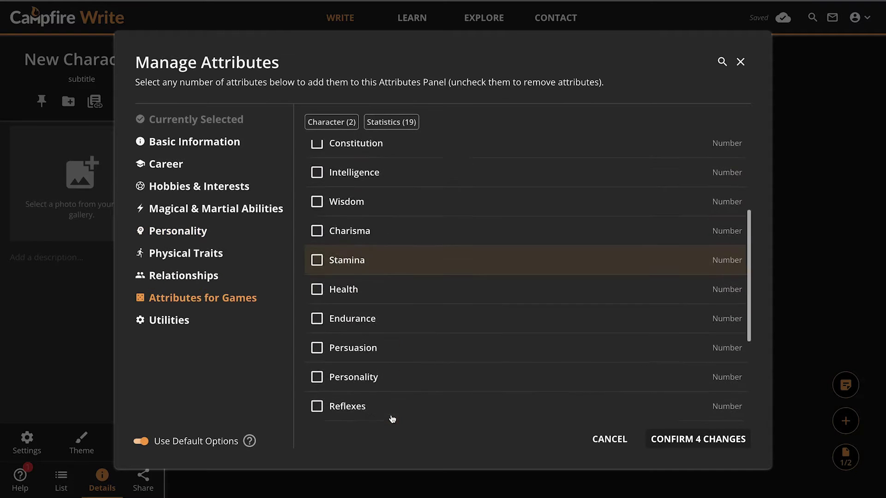
pyautogui.scroll(-1, 392, 418)
pyautogui.scroll(7, 392, 418)
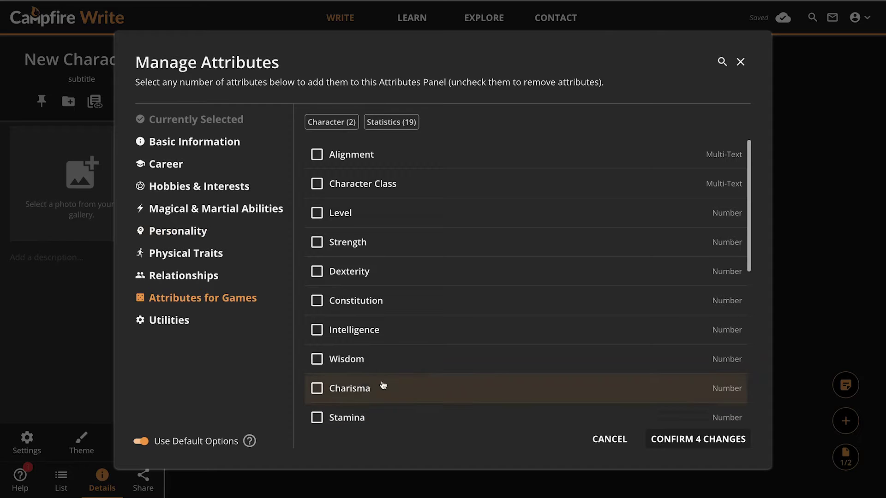
pyautogui.click(201, 143)
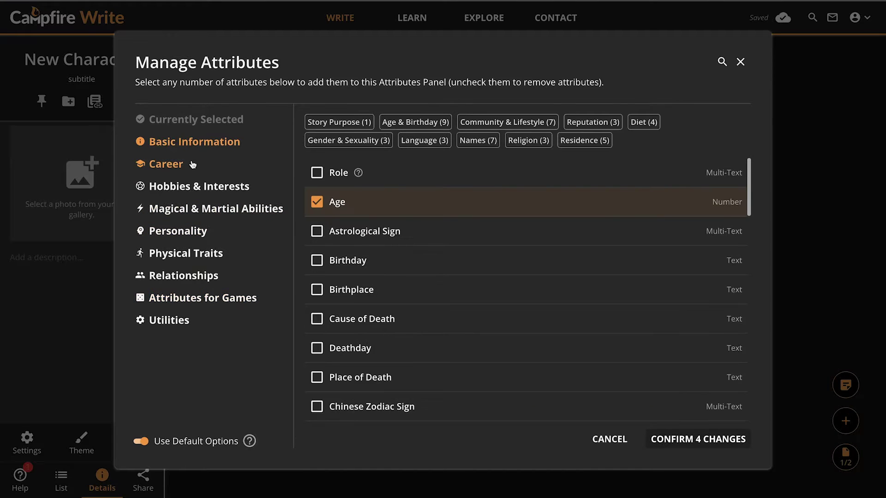
pyautogui.click(195, 164)
pyautogui.click(196, 186)
pyautogui.click(197, 208)
pyautogui.click(197, 230)
pyautogui.click(197, 253)
pyautogui.click(197, 276)
pyautogui.click(197, 298)
pyautogui.click(187, 320)
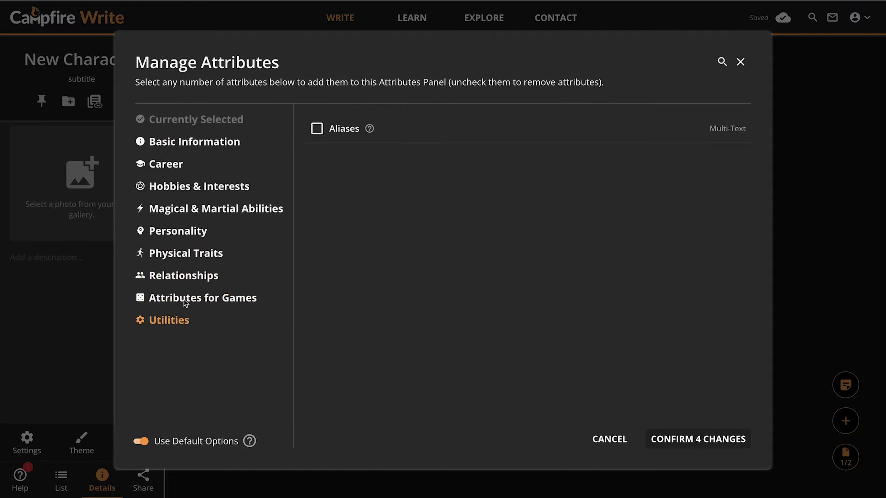
pyautogui.click(194, 143)
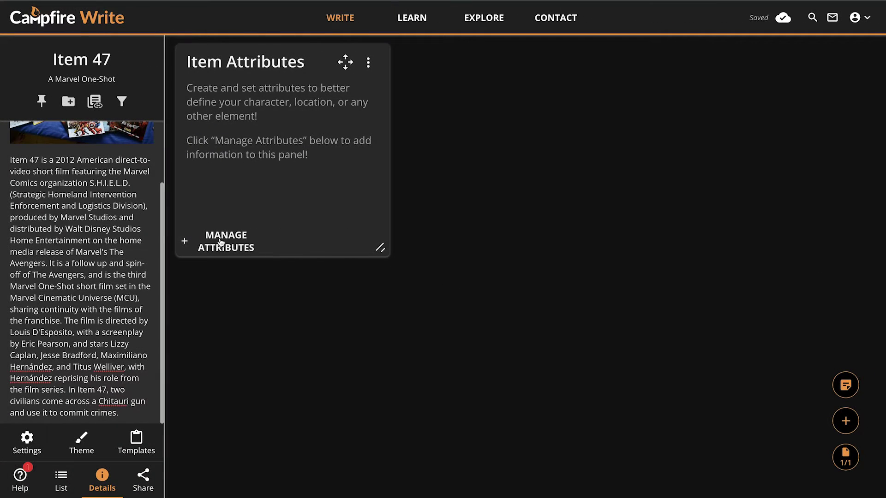
# Review the attribute lists offered for the Item 47 and English language pages.
pyautogui.click(220, 242)
pyautogui.scroll(-5, 391, 285)
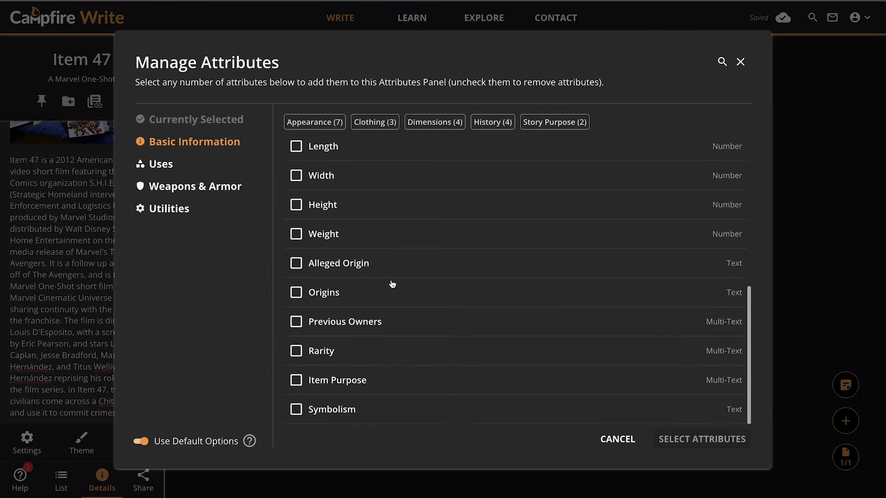
pyautogui.scroll(3, 392, 284)
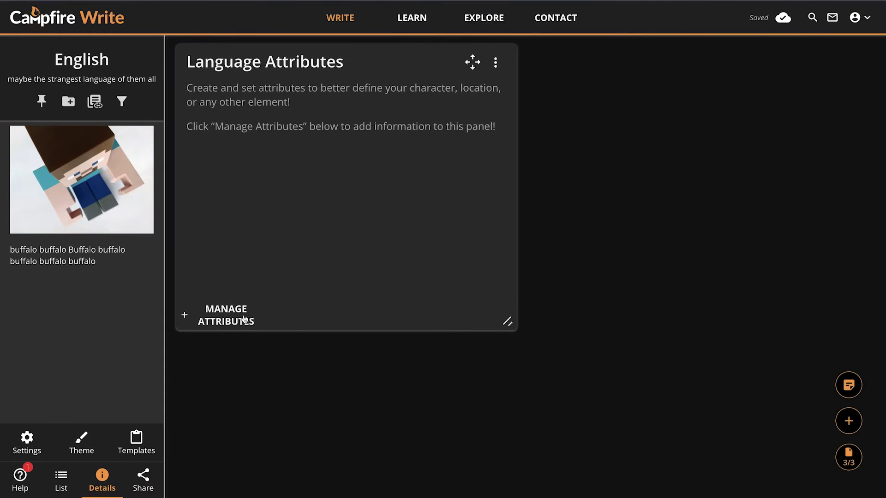
pyautogui.click(244, 319)
pyautogui.scroll(-5, 366, 240)
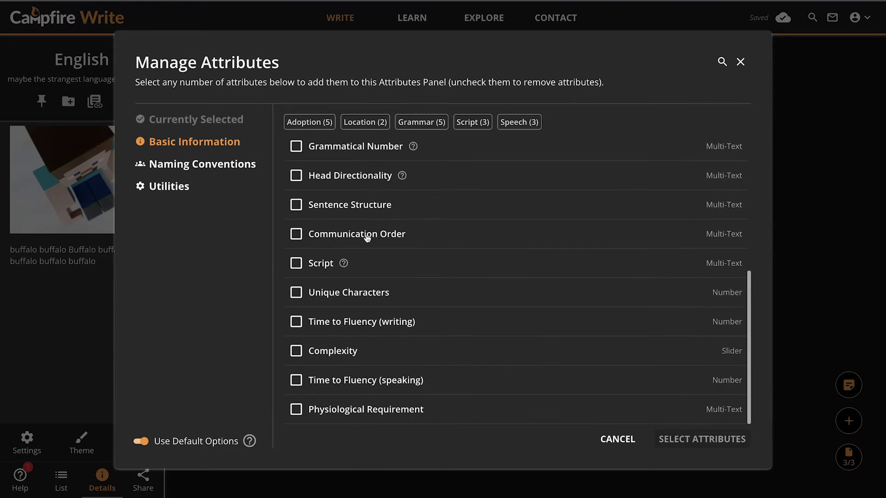
pyautogui.scroll(4, 361, 235)
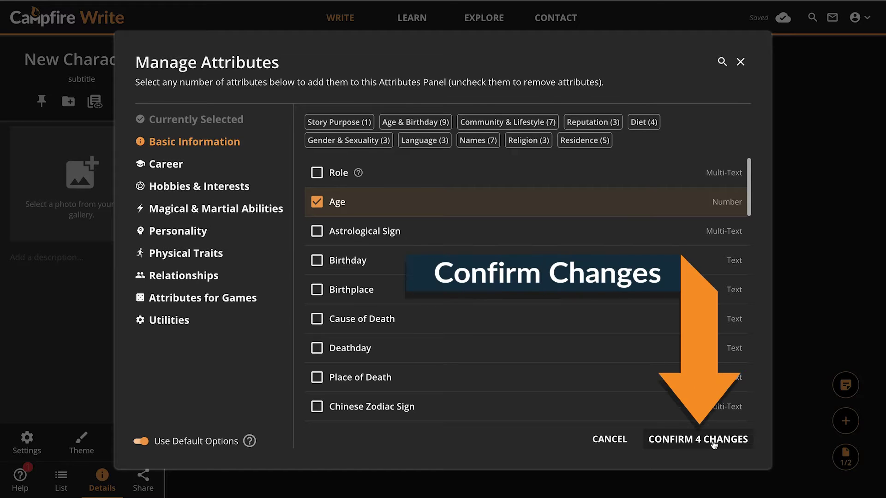
# Apply the four chosen attributes and enter the character's full and preferred names.
pyautogui.click(714, 441)
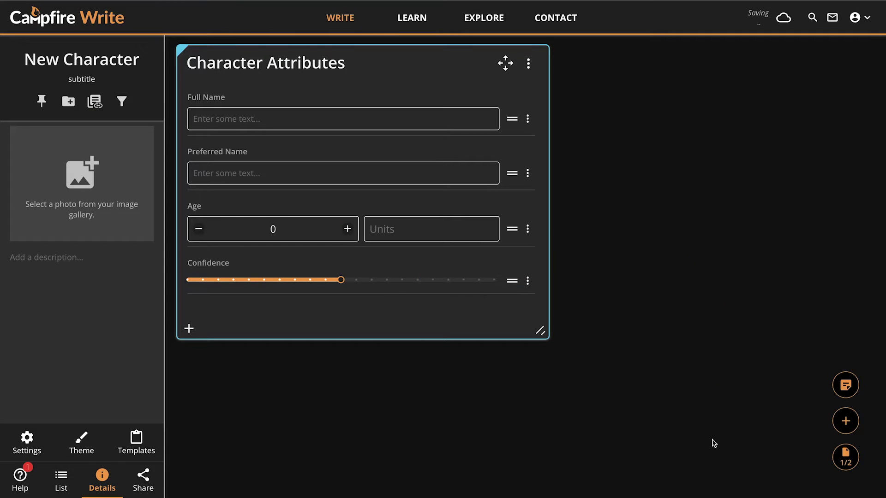
pyautogui.write('Mufasa')
pyautogui.click(327, 175)
pyautogui.write('James Earl Jones')
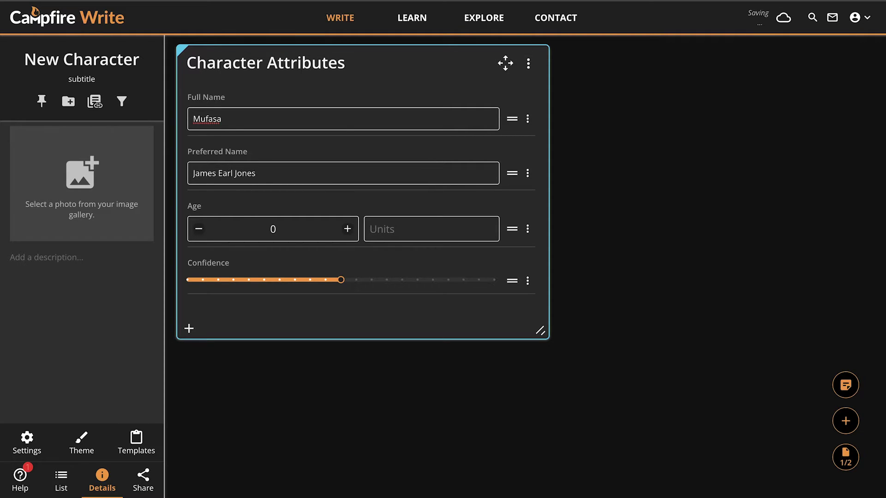
# Set Age to 91 years and raise Confidence to its maximum.
pyautogui.press('BackSpace')
pyautogui.write('91')
pyautogui.click(398, 223)
pyautogui.write('years')
pyautogui.moveTo(341, 280); pyautogui.dragTo(664, 280)
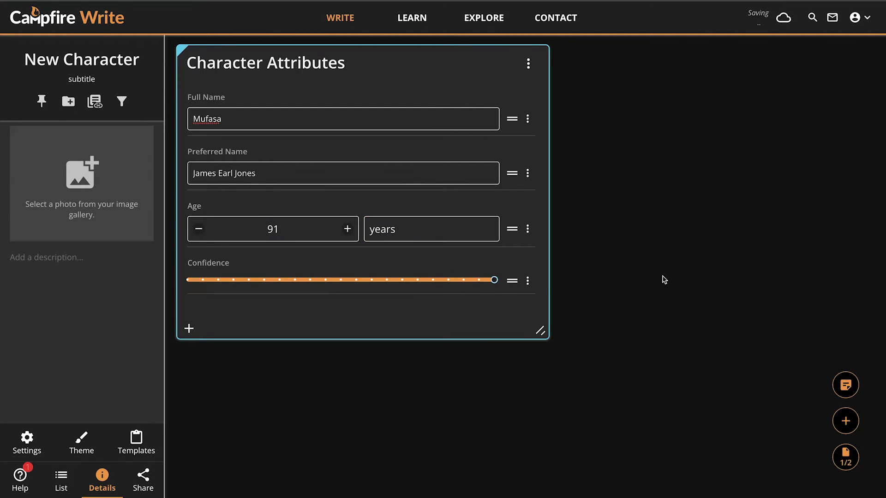
pyautogui.click(189, 329)
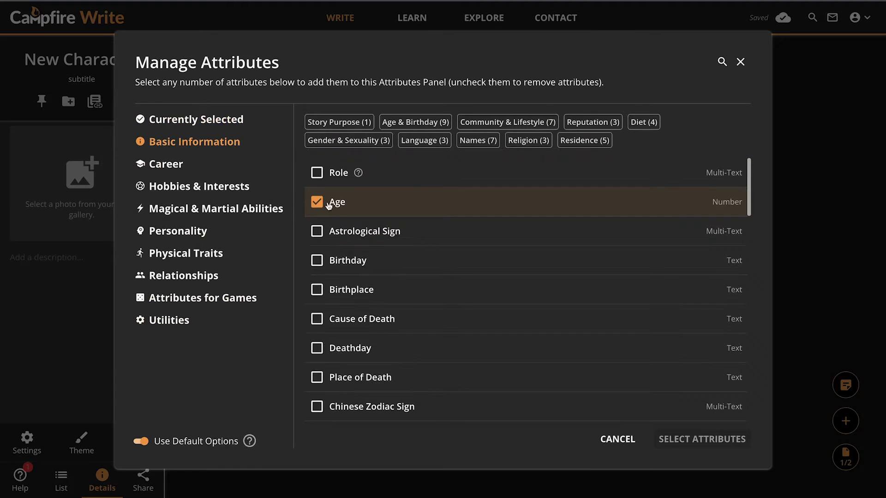
# Add a Place of Residence attribute and enlarge the panel so all fields show.
pyautogui.scroll(-10, 425, 351)
pyautogui.click(434, 380)
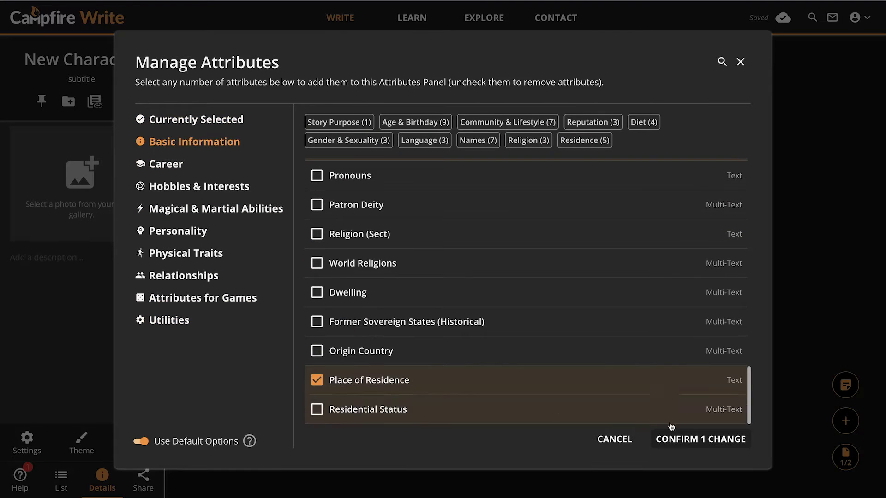
pyautogui.click(702, 439)
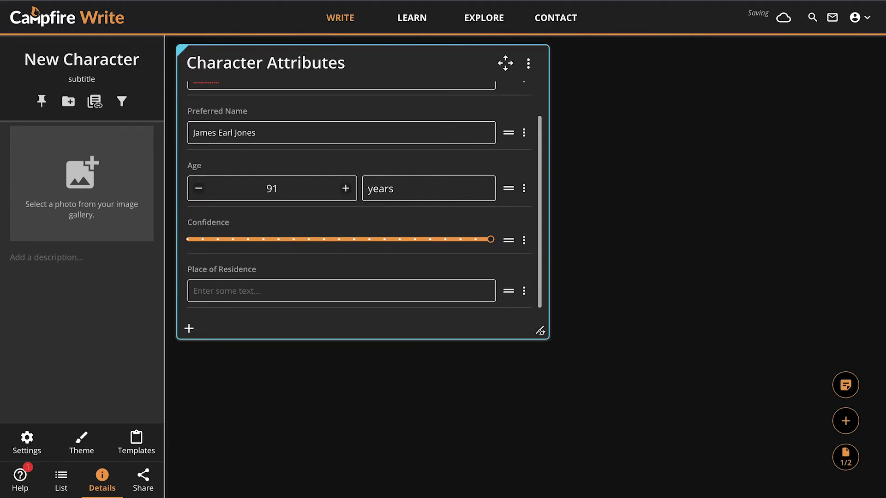
pyautogui.moveTo(540, 331); pyautogui.dragTo(582, 401)
# Tag Jellicle City as the place of residence and hide the Age units.
pyautogui.click(424, 332)
pyautogui.write('@')
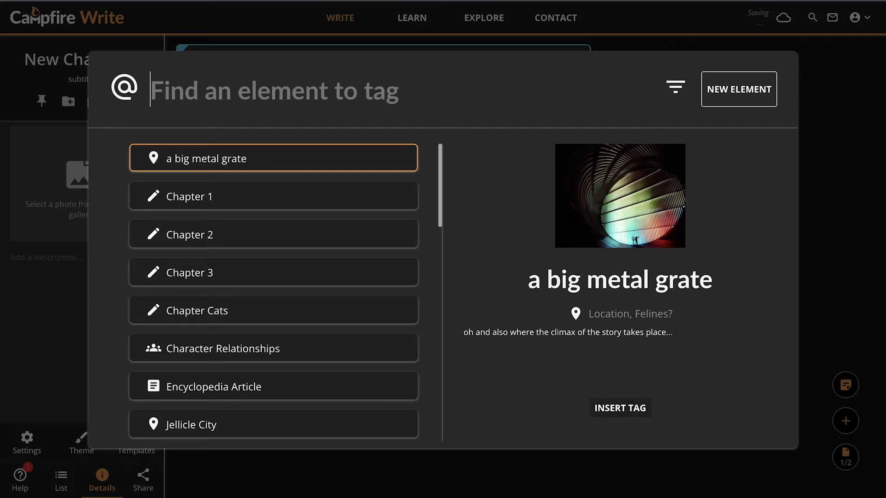
pyautogui.click(245, 421)
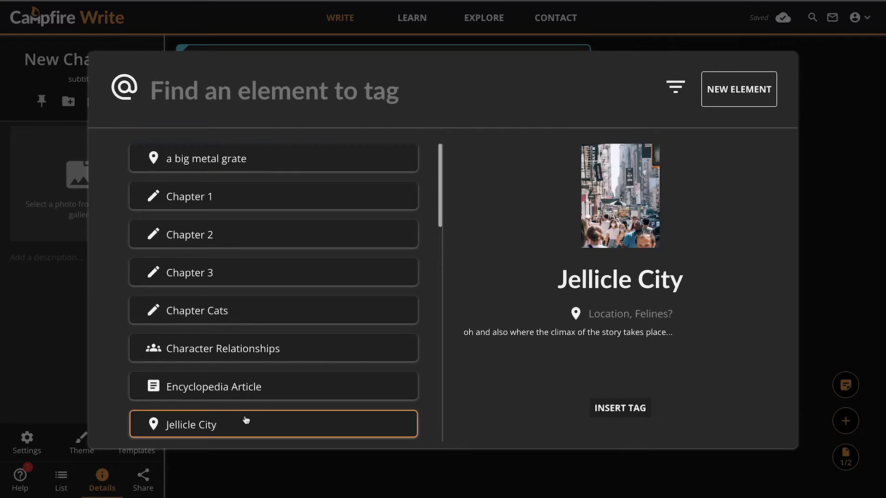
pyautogui.click(612, 409)
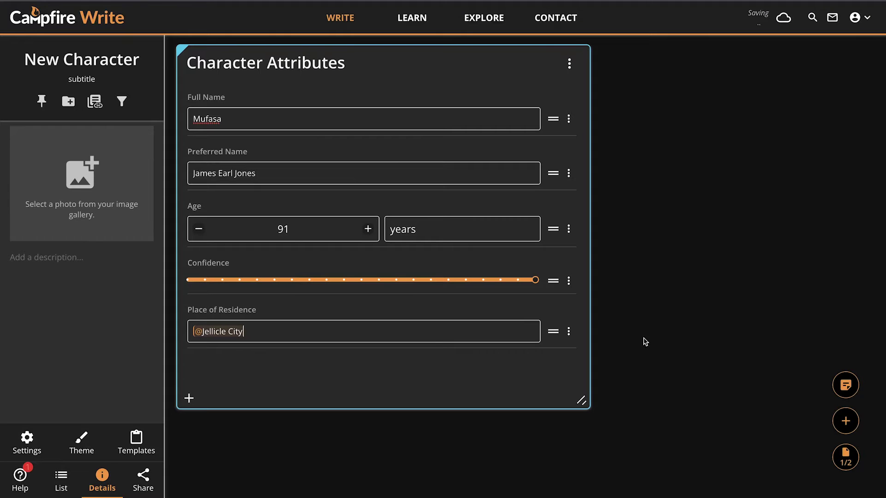
pyautogui.click(568, 229)
pyautogui.click(561, 248)
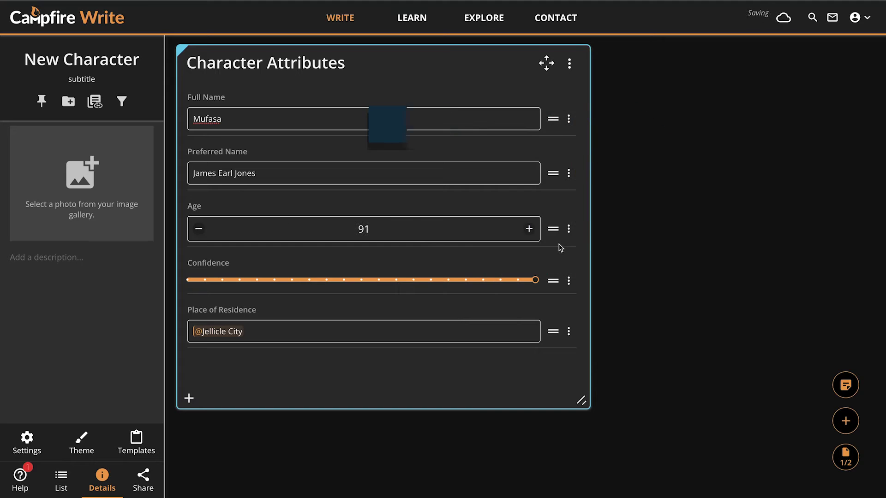
# Add a Role attribute from Basic Information and look over its preset options.
pyautogui.click(189, 398)
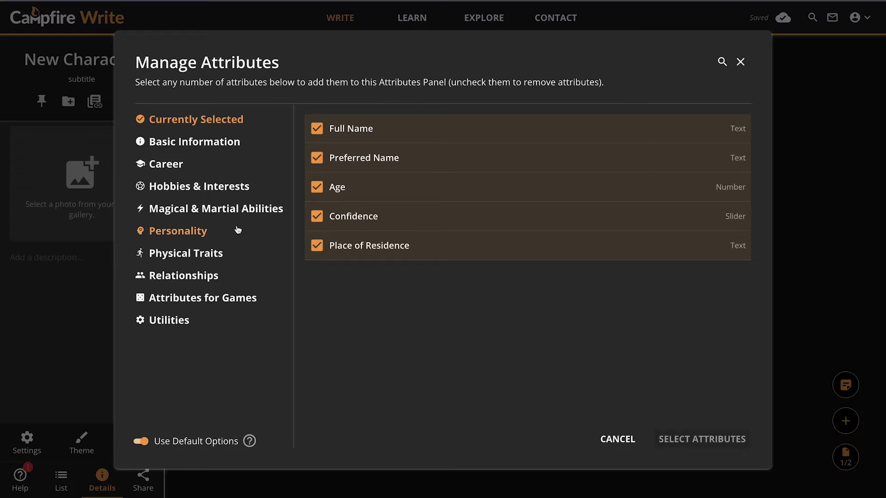
pyautogui.click(193, 142)
pyautogui.click(391, 183)
pyautogui.click(702, 439)
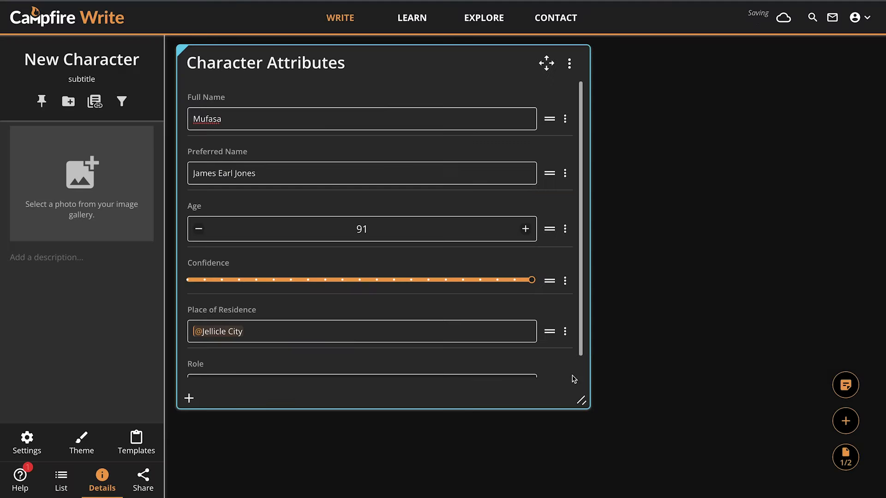
pyautogui.scroll(-1, 512, 360)
pyautogui.click(525, 362)
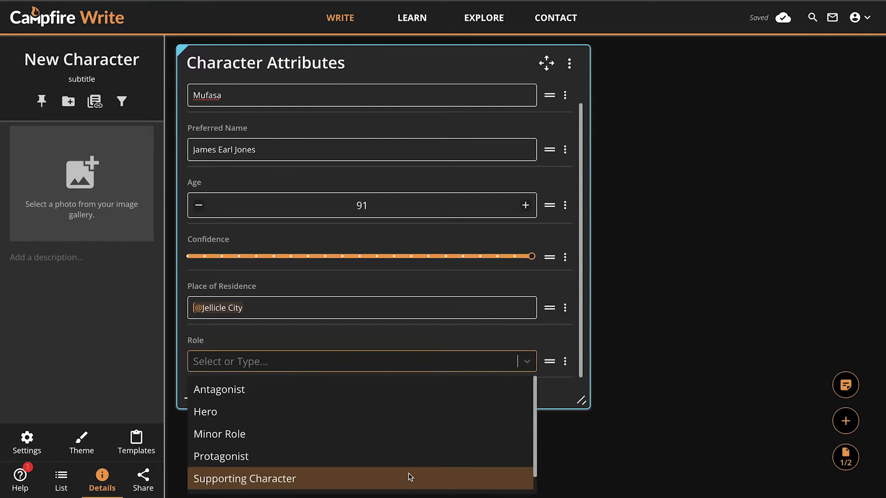
pyautogui.scroll(-1, 407, 475)
pyautogui.scroll(1, 408, 443)
# Set the Role to Anti-Hero and Friend of the Rebellion.
pyautogui.click(406, 361)
pyautogui.write('Anti-Hero')
pyautogui.press('Return')
pyautogui.write('Fri')
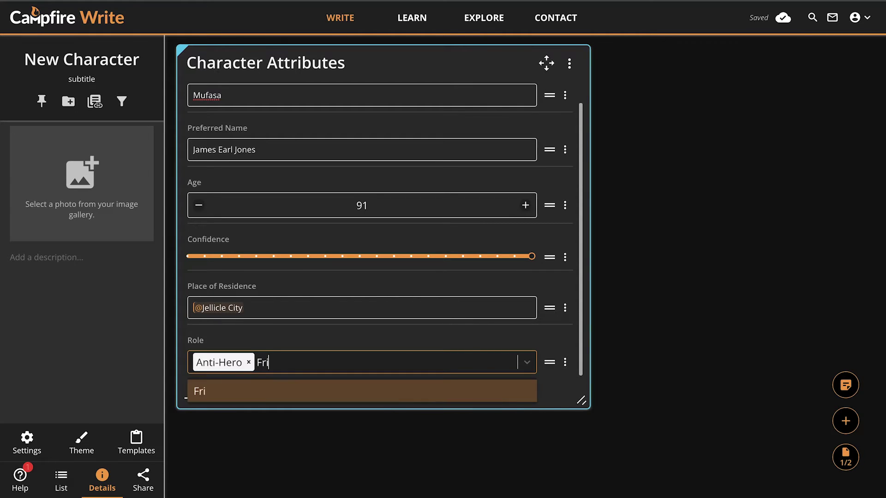
pyautogui.write('end of the Rebellion')
pyautogui.press('Return')
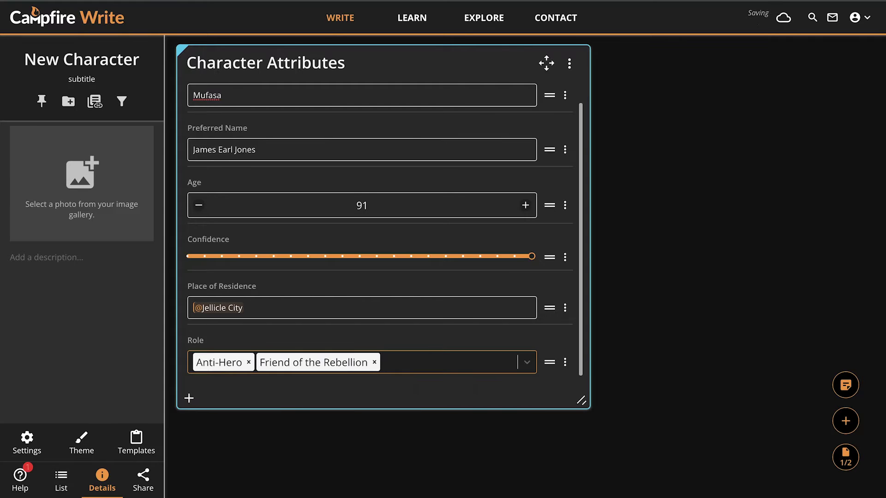
pyautogui.click(296, 384)
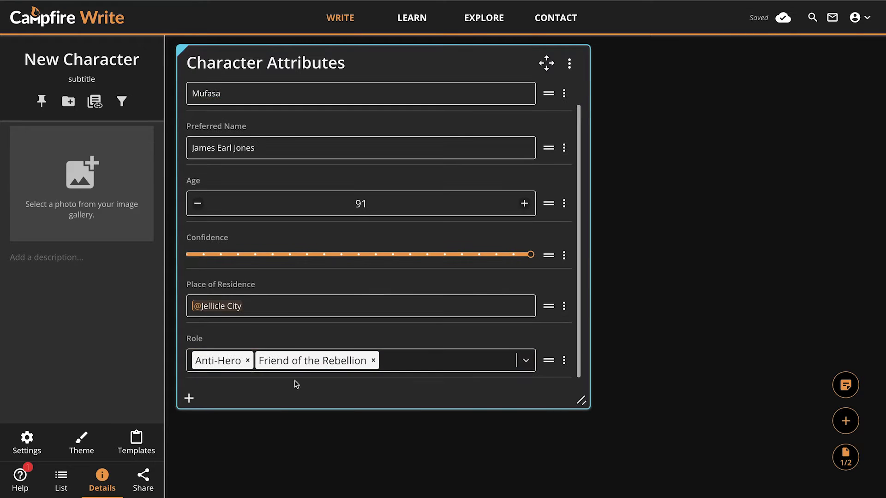
# Turn off Use Default Options in the attribute chooser.
pyautogui.click(189, 400)
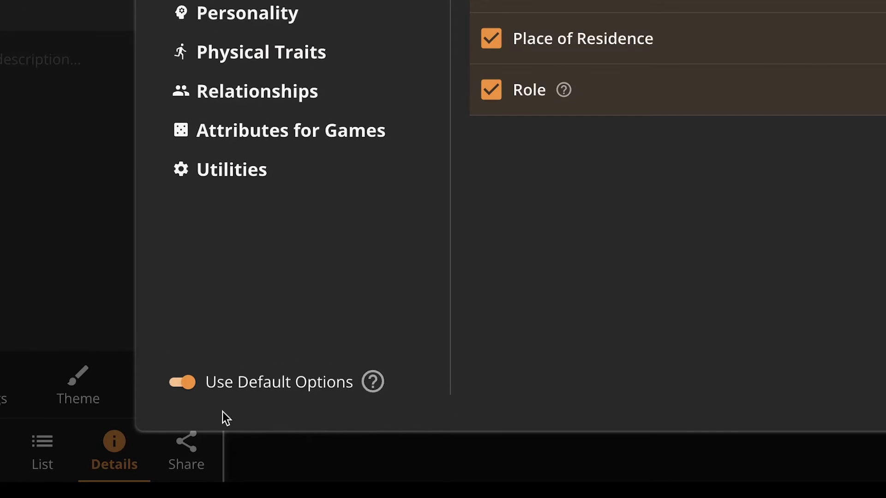
pyautogui.click(186, 386)
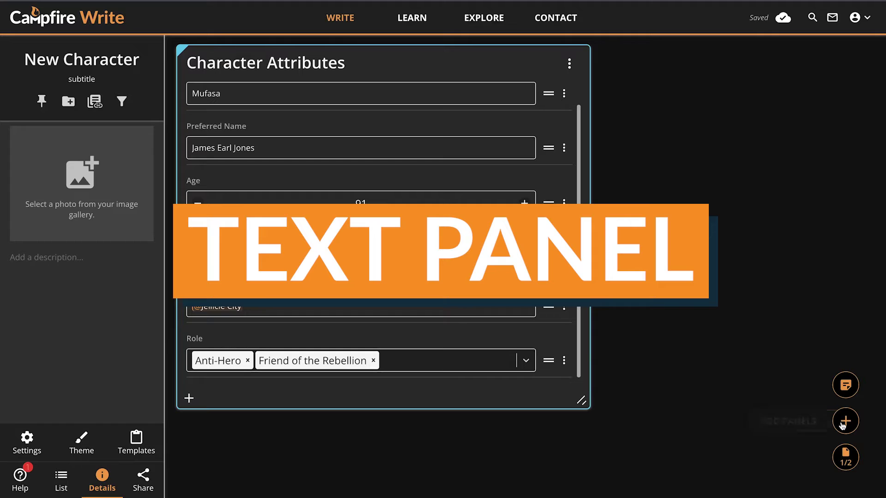
pyautogui.click(842, 424)
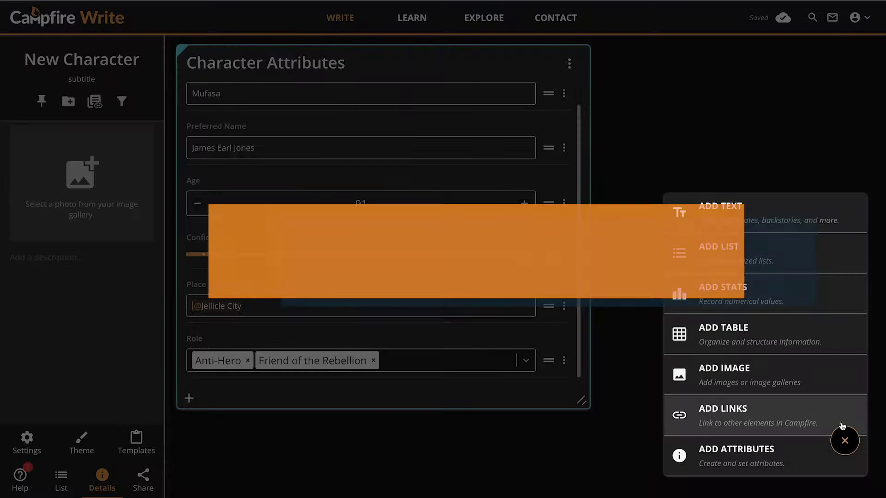
# Add a text panel beside the attributes panel and widen it to the right edge.
pyautogui.click(772, 222)
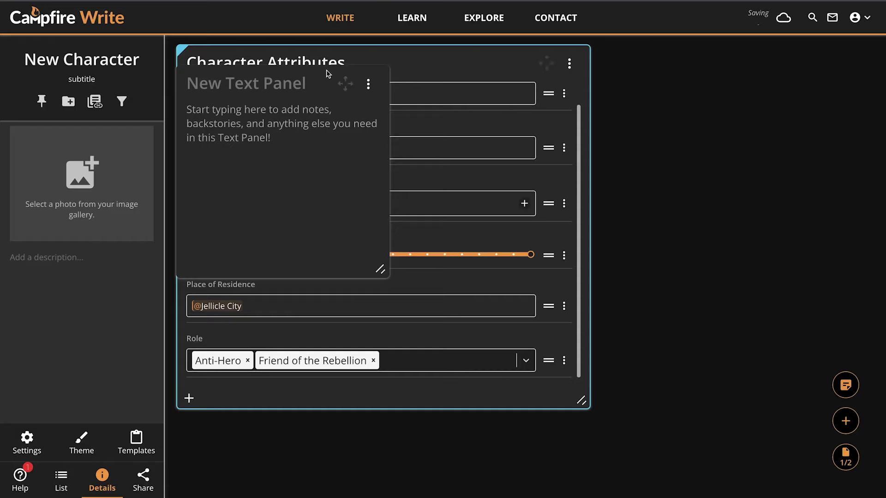
pyautogui.moveTo(345, 83); pyautogui.dragTo(771, 63)
pyautogui.moveTo(803, 249); pyautogui.dragTo(869, 244)
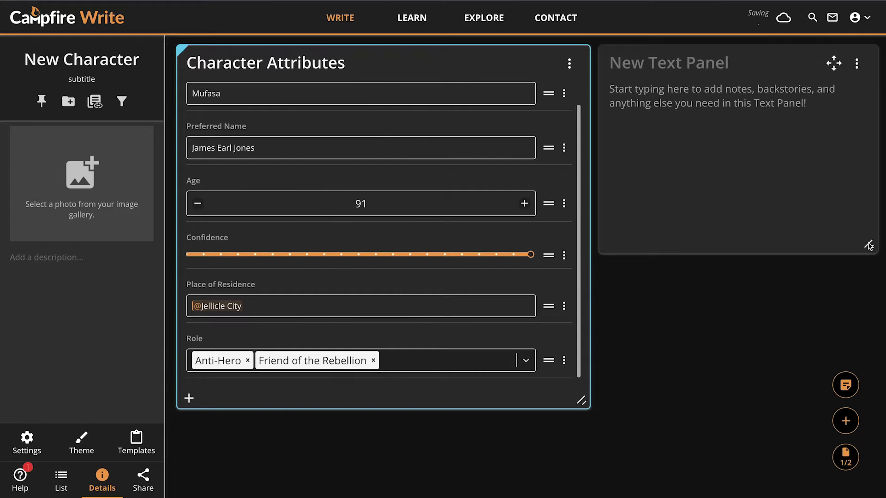
# Colour the text panel purple.
pyautogui.click(856, 63)
pyautogui.click(807, 69)
pyautogui.click(753, 159)
pyautogui.click(771, 89)
pyautogui.click(776, 92)
# Title the panel 'Text!' and make the note 'text panels are for text!' bold italic.
pyautogui.click(750, 69)
pyautogui.write('Text!')
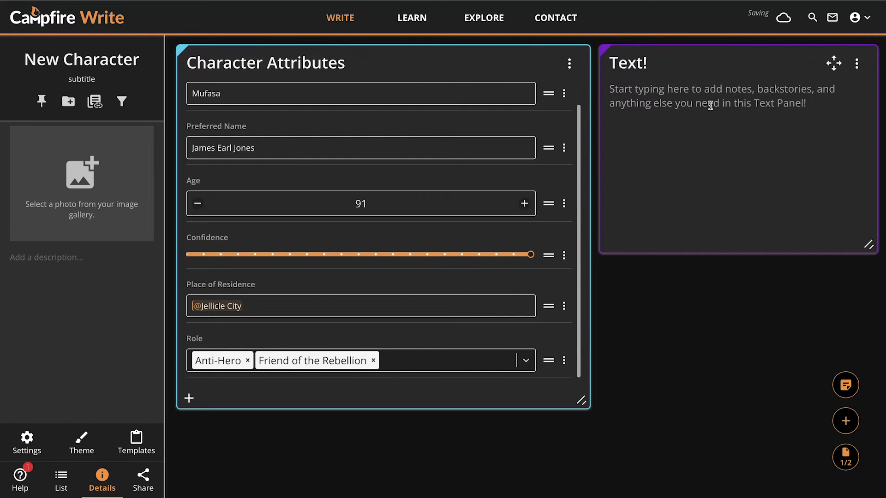
pyautogui.write('text panels are for text!')
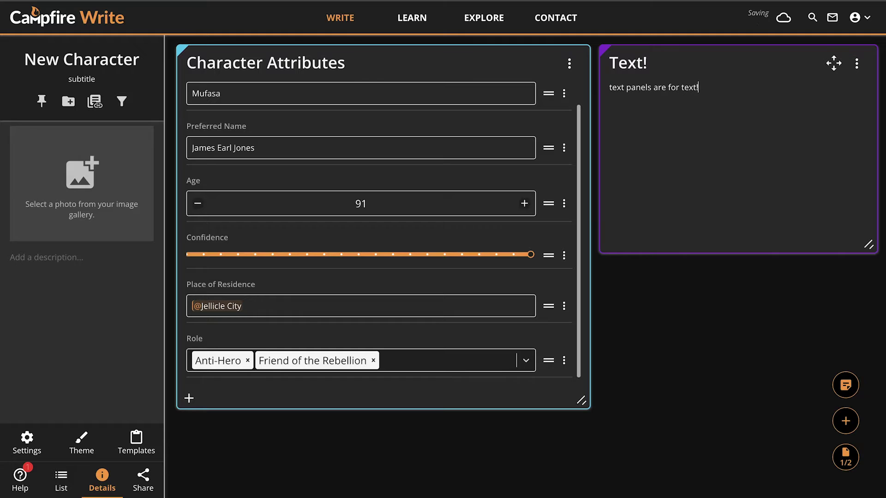
pyautogui.moveTo(702, 89); pyautogui.dragTo(565, 92)
pyautogui.click(544, 67)
pyautogui.click(571, 69)
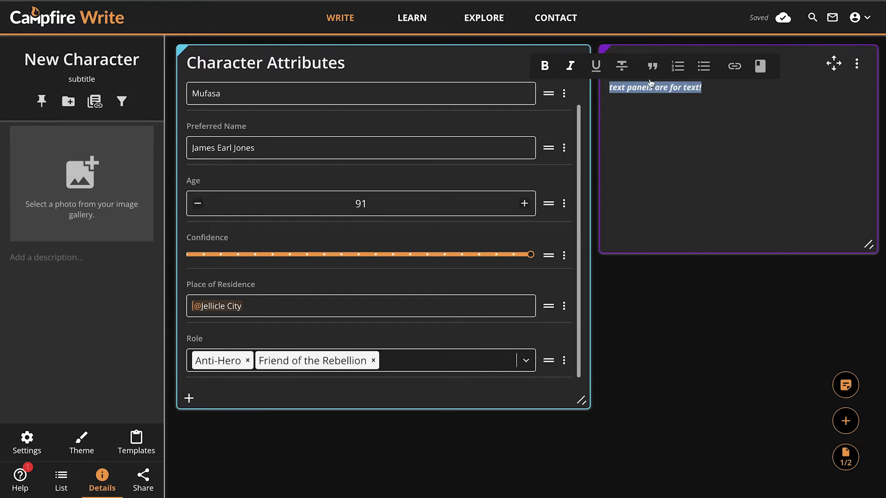
# Deselect the note, browse the project themes, and close them without changing the theme.
pyautogui.click(707, 92)
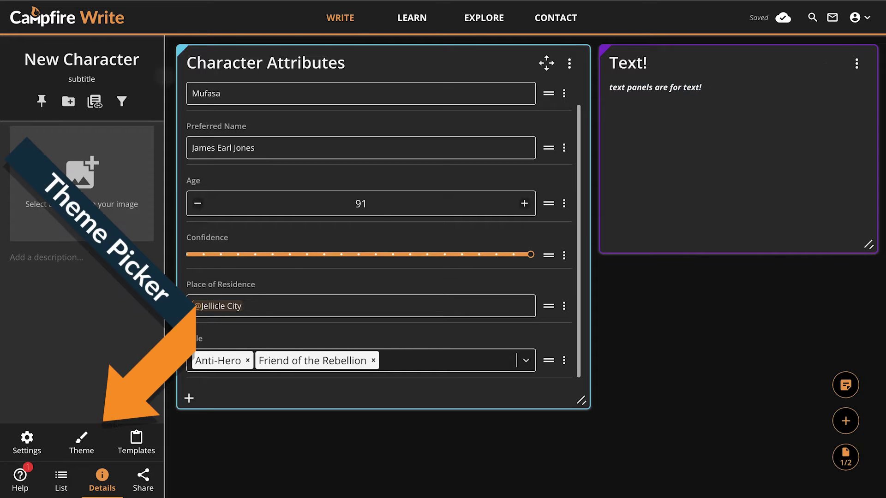
pyautogui.click(82, 445)
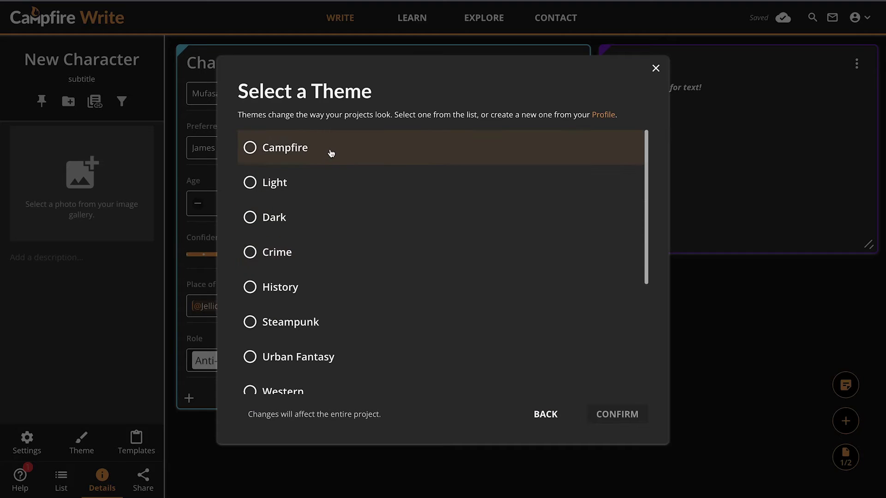
pyautogui.click(542, 414)
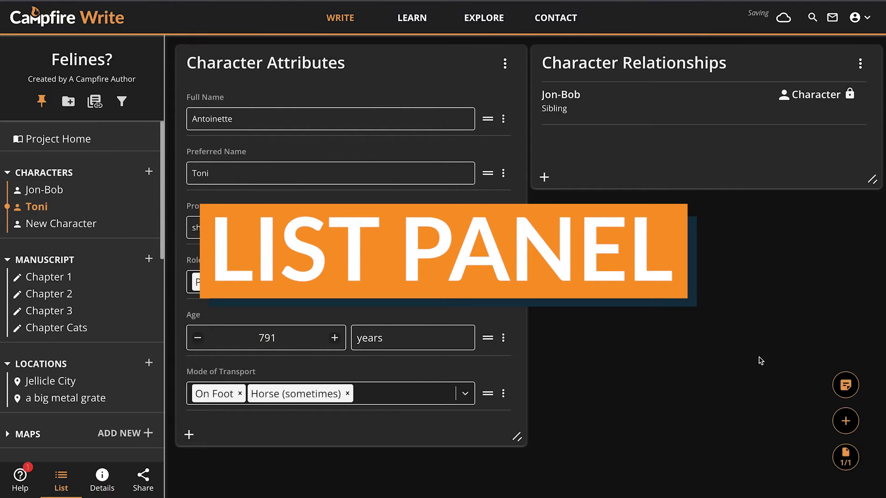
# Add a list panel titled Quirks & Traits under Character Relationships, filling the right column.
pyautogui.click(845, 421)
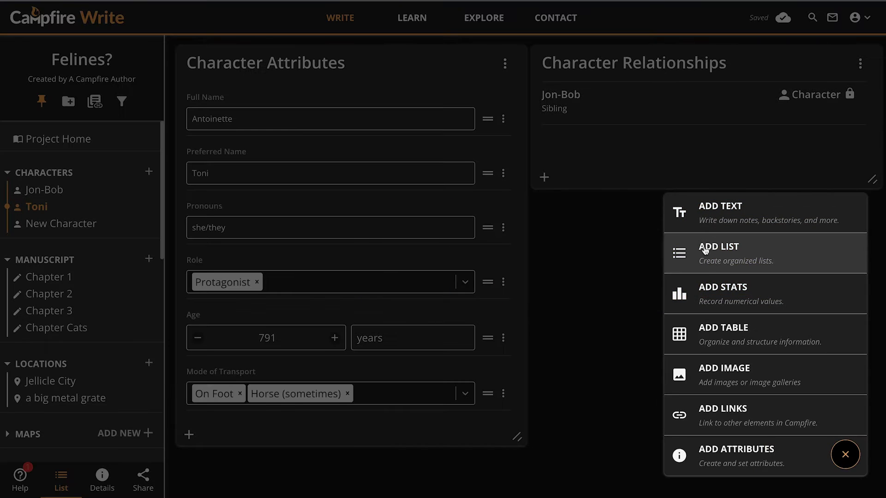
pyautogui.click(719, 248)
pyautogui.moveTo(340, 79); pyautogui.dragTo(693, 213)
pyautogui.moveTo(728, 395); pyautogui.dragTo(873, 440)
pyautogui.click(634, 213)
pyautogui.write('Quirks & Traits')
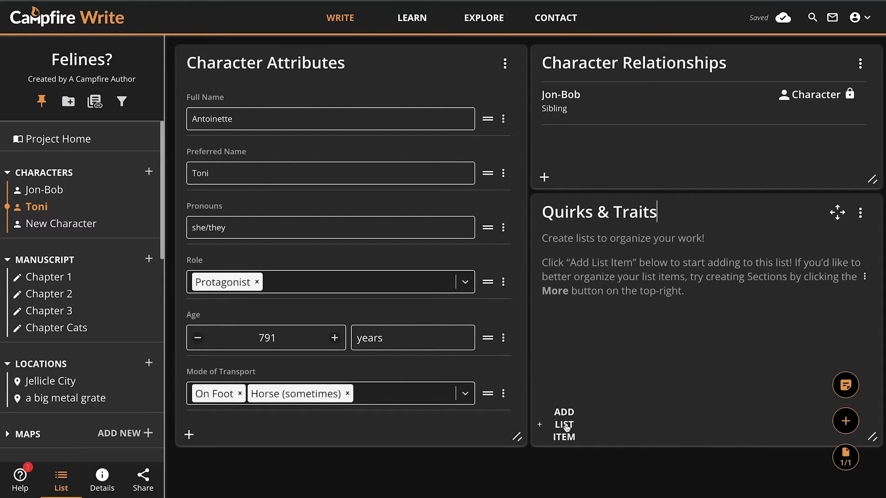
# Add list items about Toni's age (791 years) and her favourite study, ancient human history.
pyautogui.click(564, 426)
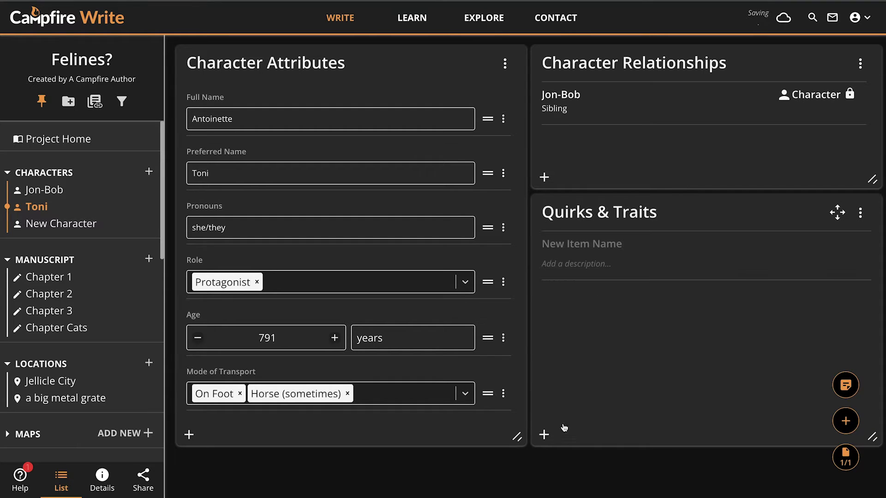
pyautogui.click(592, 244)
pyautogui.write("Toni's age and why she cares")
pyautogui.press('Return')
pyautogui.write("Toni is exactly 791 years old, and she knows that because she made it a point from a very early age (312, to be precise) to never lose track of her birthday or her age, as a measure of appreciation for the full life she's been fortunate enough to live.")
pyautogui.press('Return')
pyautogui.write("Toni's favorite field of study")
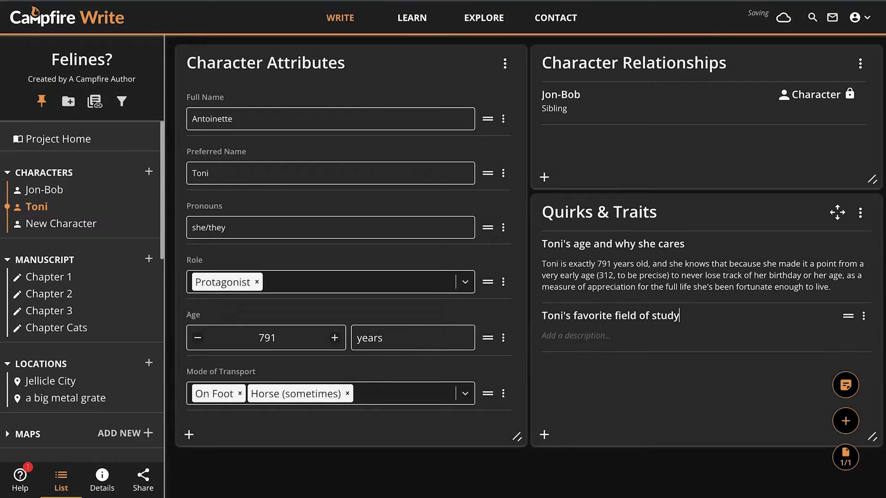
pyautogui.write('She is an avid reader and studies ancient human history in her free time. Her favorite human work to read about is a theater production called Hamilton, which chronicled the life of a guy named Alex.')
# Add items on why she leads the Rebellion, her horse-riding hobby, and how strange that is.
pyautogui.press('Return')
pyautogui.write('Why she leads the Rebellion')
pyautogui.press('Return')
pyautogui.write("She likes taking active leadership roles. Something about how that's what lionesses do in their prides in the real world and so the author thought making her a leader would be a fun little nod for all the... lioness fans out there? i guess?")
pyautogui.press('Return')
pyautogui.write("Toni's favorite hobby She likes riding horses, oddly enough.")
pyautogui.press('Return')
pyautogui.write("isn't that kinda strange?")
pyautogui.press('Return')
pyautogui.write("I mean, she's a cat. A lion, in fact. Imagine a lion riding a horse! That must look crazy!")
pyautogui.scroll(-5, 777, 318)
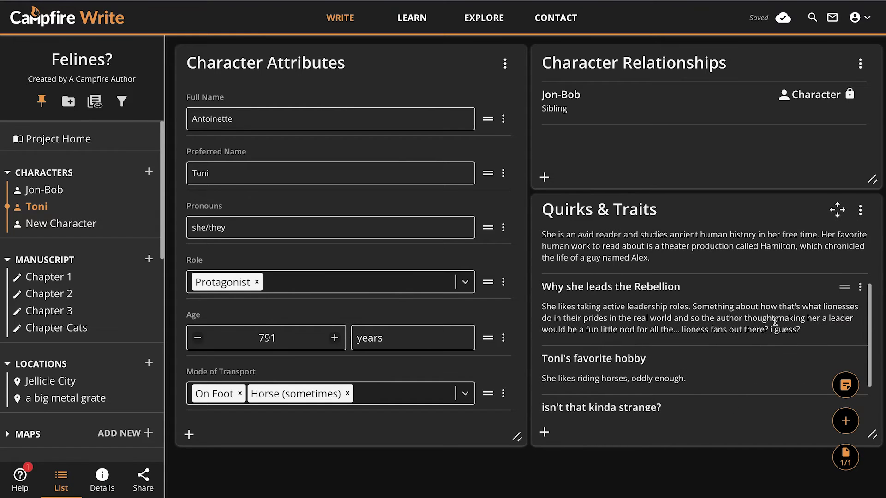
# Set the lion picture as the Rebellion item's image.
pyautogui.click(860, 288)
pyautogui.click(848, 303)
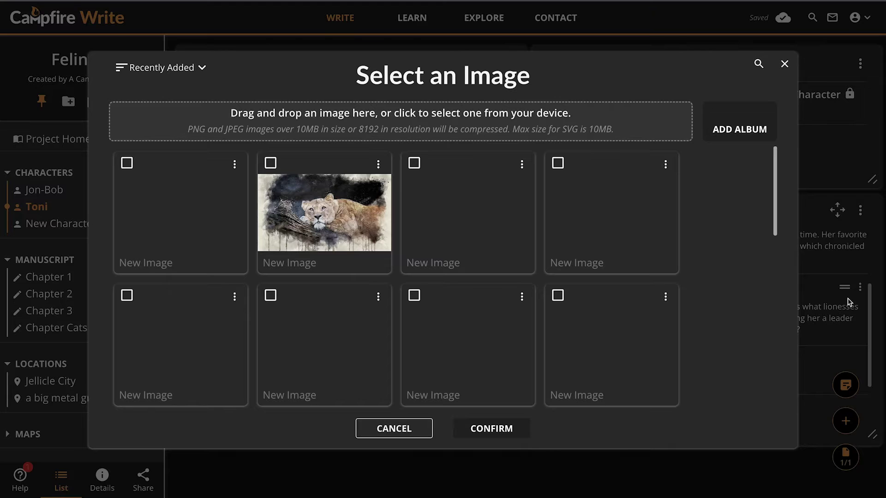
pyautogui.click(328, 225)
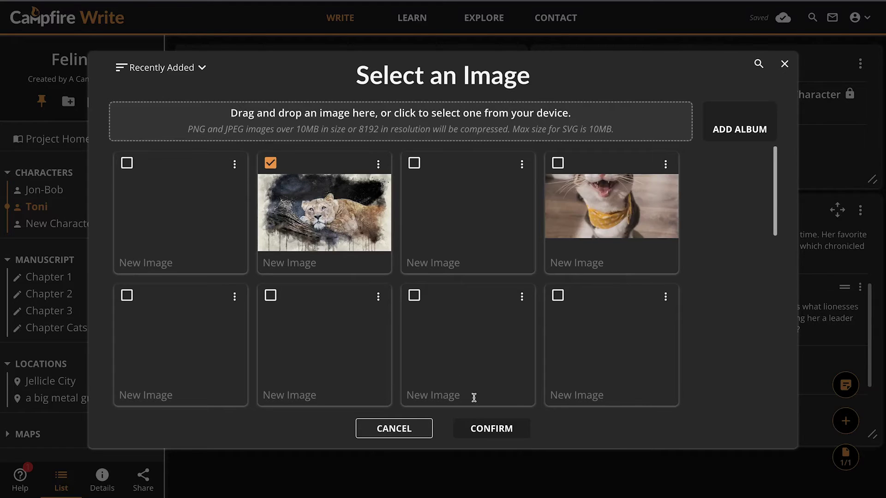
pyautogui.click(478, 430)
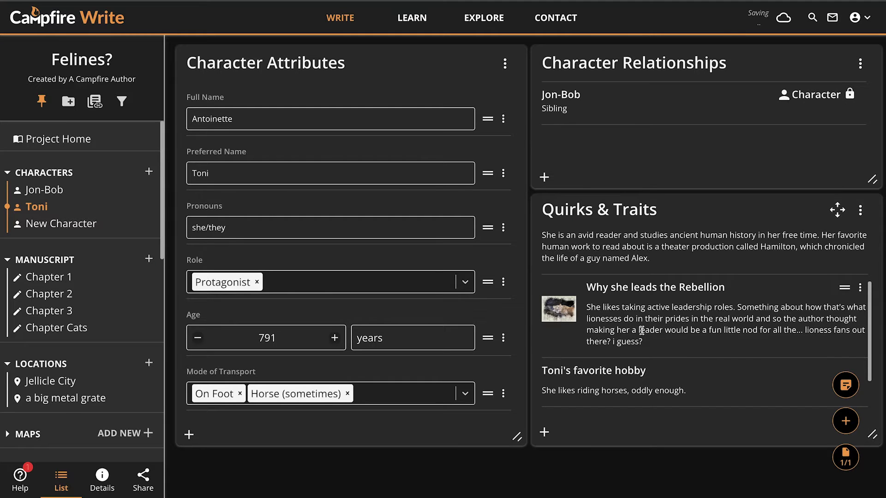
pyautogui.scroll(-1, 642, 330)
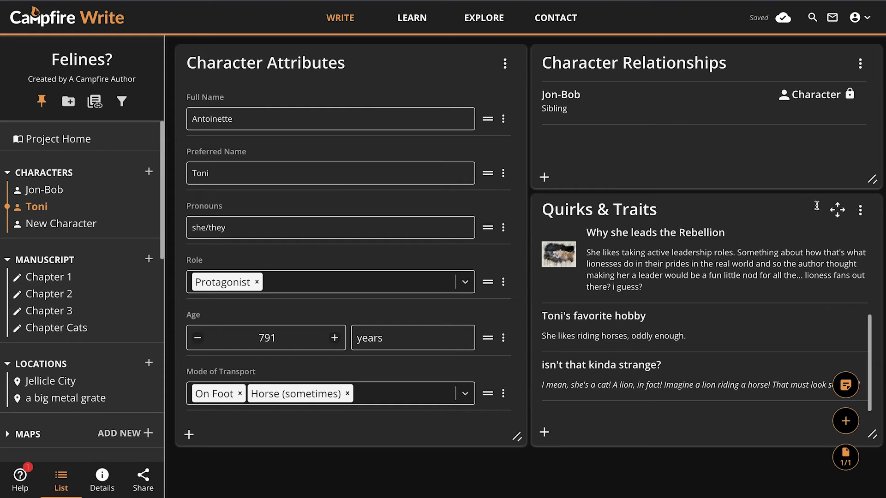
# Add Quirks and Traits sections to the list.
pyautogui.click(860, 210)
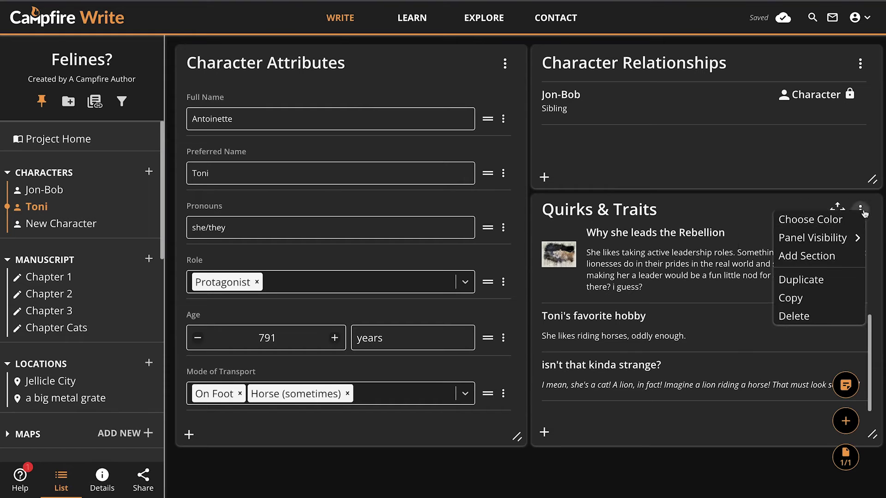
pyautogui.click(811, 257)
pyautogui.write('Quirks')
pyautogui.press('Return')
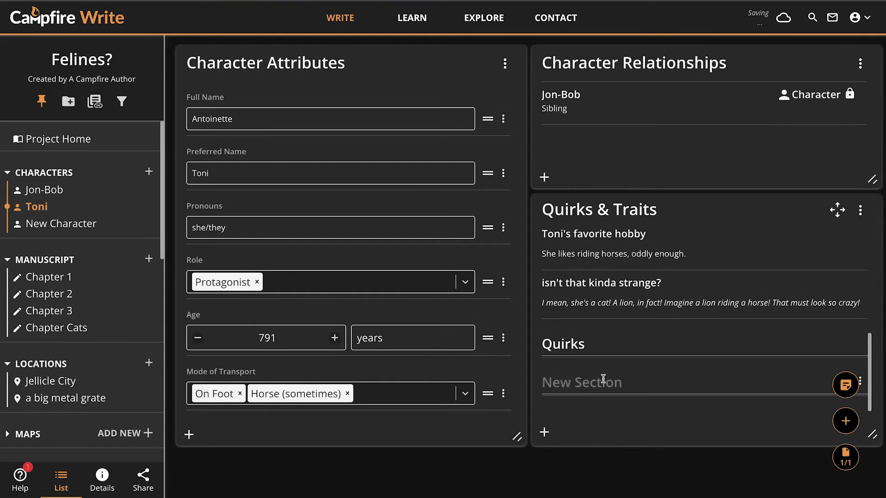
pyautogui.write('Traits')
# Move the hobby and strange items under their sections and add an 'i think it's kinda strange...' quirk.
pyautogui.moveTo(845, 283); pyautogui.dragTo(844, 326)
pyautogui.moveTo(845, 228); pyautogui.dragTo(842, 295)
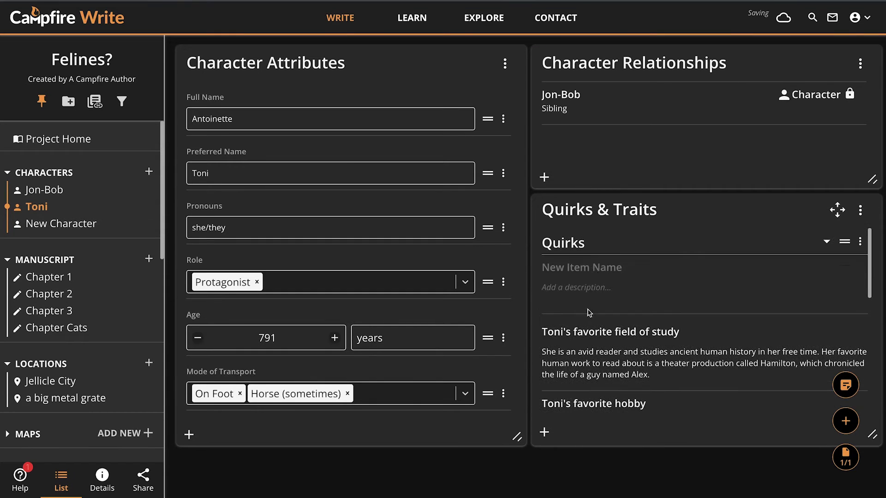
pyautogui.write("i think it's kinda strange...")
pyautogui.press('Return')
pyautogui.write("but that's just me tho ig...")
pyautogui.moveTo(845, 268); pyautogui.dragTo(844, 343)
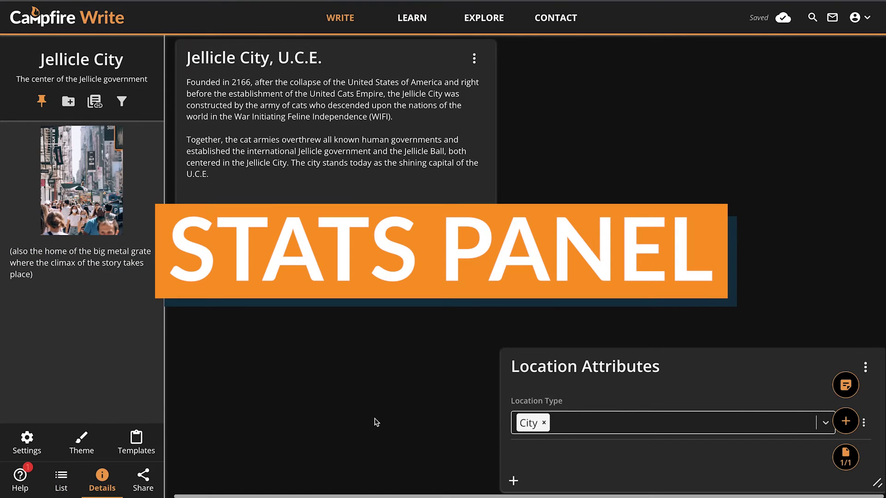
# Add a Location Statistics panel with Area 125 sq. km.
pyautogui.click(848, 421)
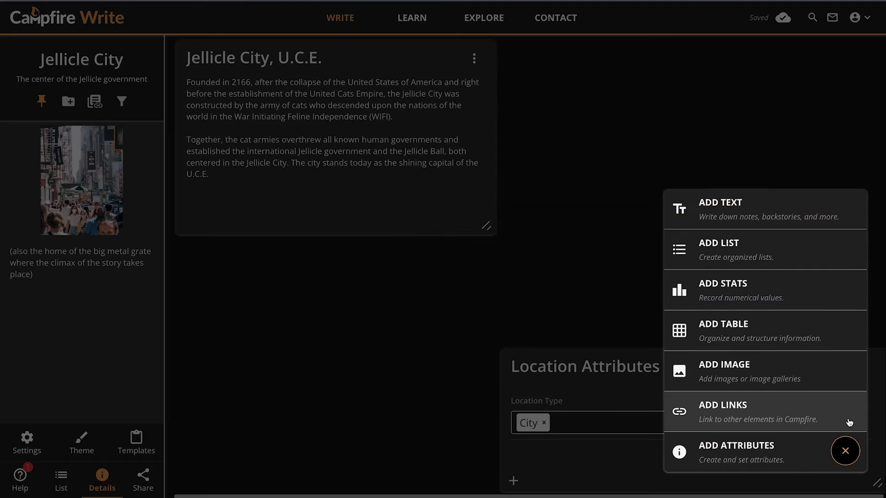
pyautogui.click(783, 299)
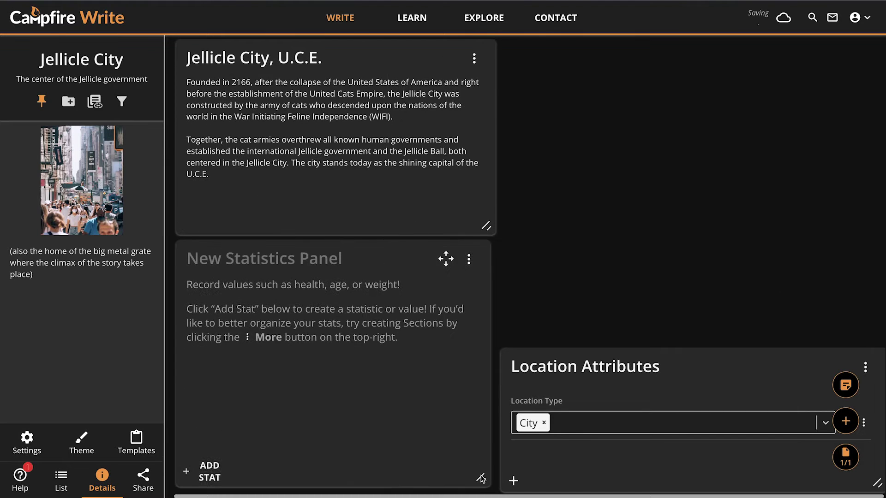
pyautogui.write('Location Statistics')
pyautogui.click(210, 477)
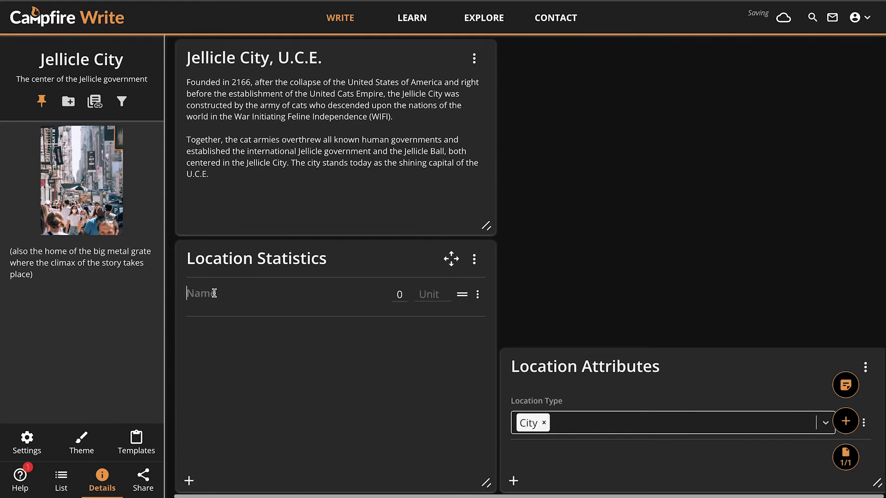
pyautogui.write('Area125')
pyautogui.press('Tab')
pyautogui.write('sq. km')
# Add an Age statistic of 700 years.
pyautogui.click(190, 481)
pyautogui.write('Age')
pyautogui.press('Tab')
pyautogui.write('700')
pyautogui.press('Tab')
pyautogui.write('years')
# Add Population 87,000,000 cats with the description 'That's a lot of cats. Just to be clear.'.
pyautogui.click(189, 482)
pyautogui.write('Population')
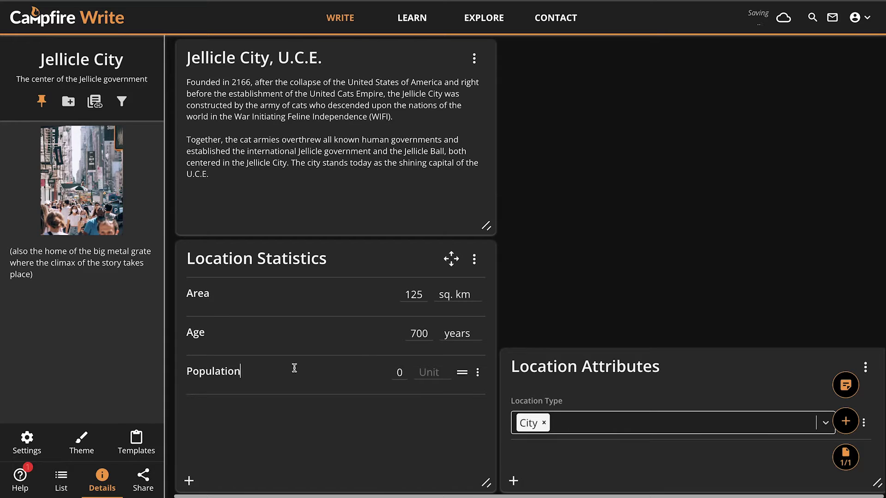
pyautogui.press('Tab')
pyautogui.write('87000000')
pyautogui.click(423, 375)
pyautogui.write('cats')
pyautogui.click(478, 372)
pyautogui.click(469, 390)
pyautogui.write('Tha')
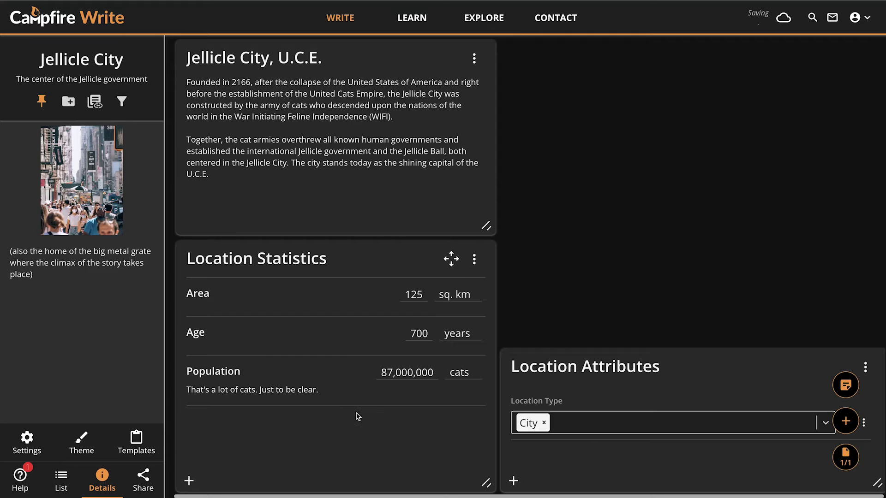
# Add an image panel and stretch it down the right column.
pyautogui.click(845, 421)
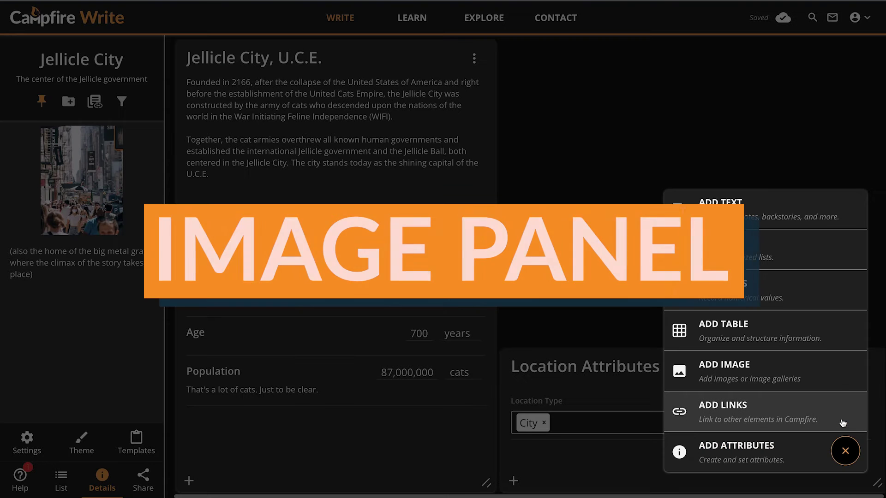
pyautogui.click(784, 371)
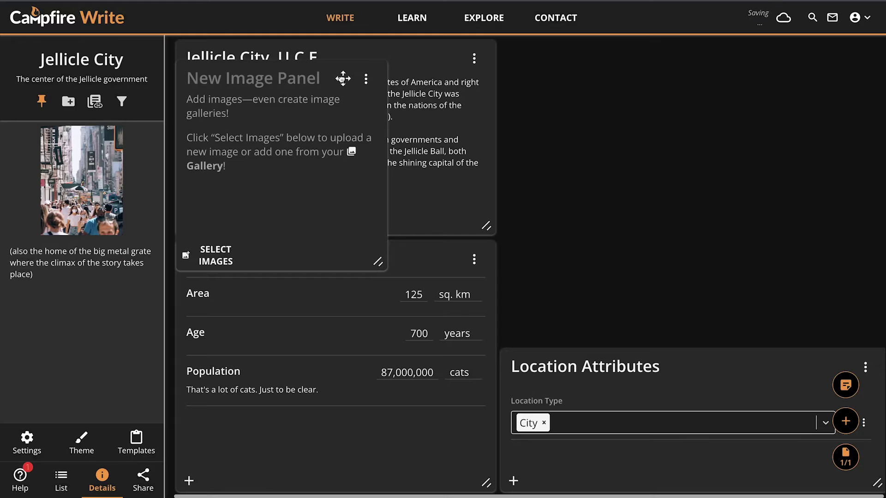
pyautogui.moveTo(345, 80); pyautogui.dragTo(668, 58)
pyautogui.moveTo(703, 242); pyautogui.dragTo(879, 337)
# Fill the image panel with the crowded city street photo and the kitten photo.
pyautogui.click(524, 329)
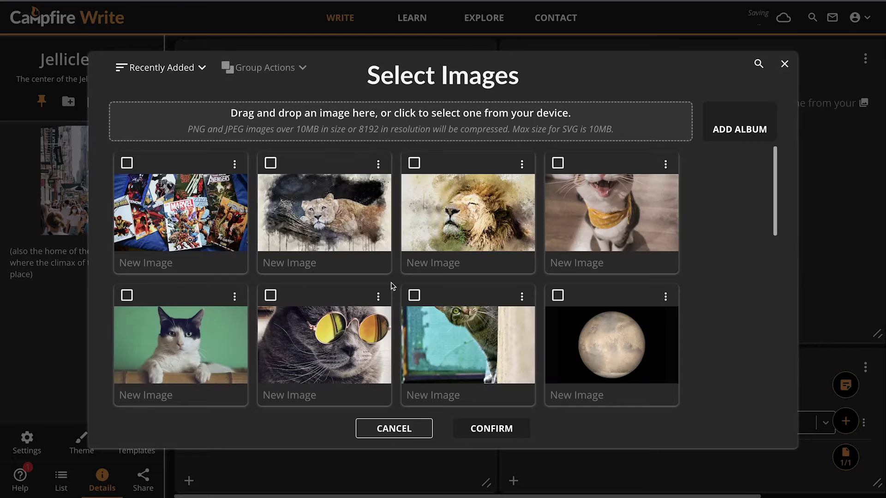
pyautogui.scroll(-7, 392, 286)
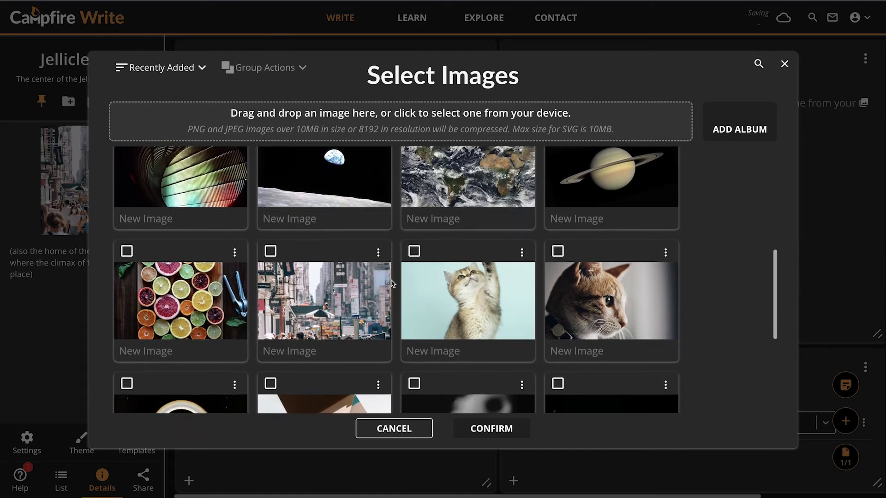
pyautogui.scroll(6, 391, 283)
pyautogui.scroll(-5, 392, 287)
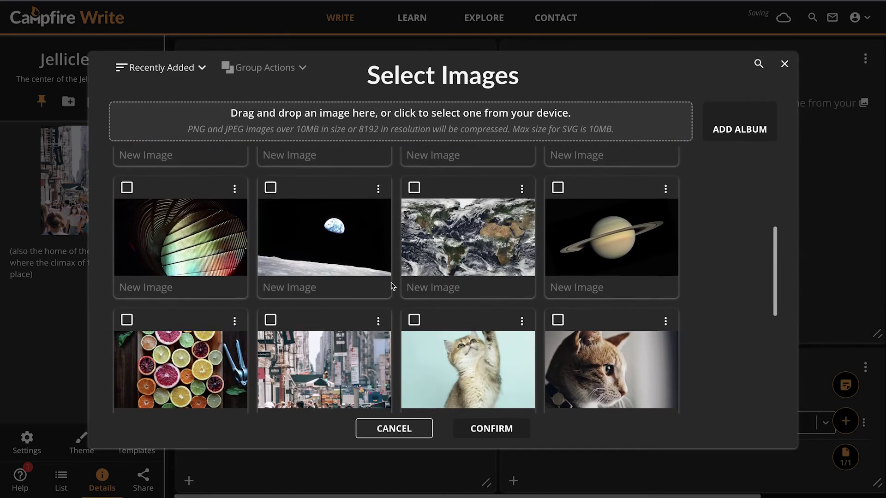
pyautogui.scroll(-2, 392, 286)
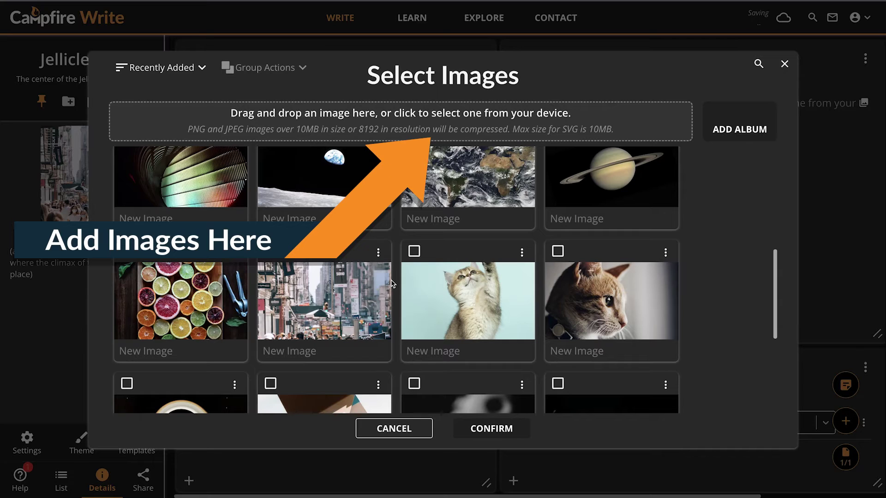
pyautogui.click(353, 306)
pyautogui.click(443, 307)
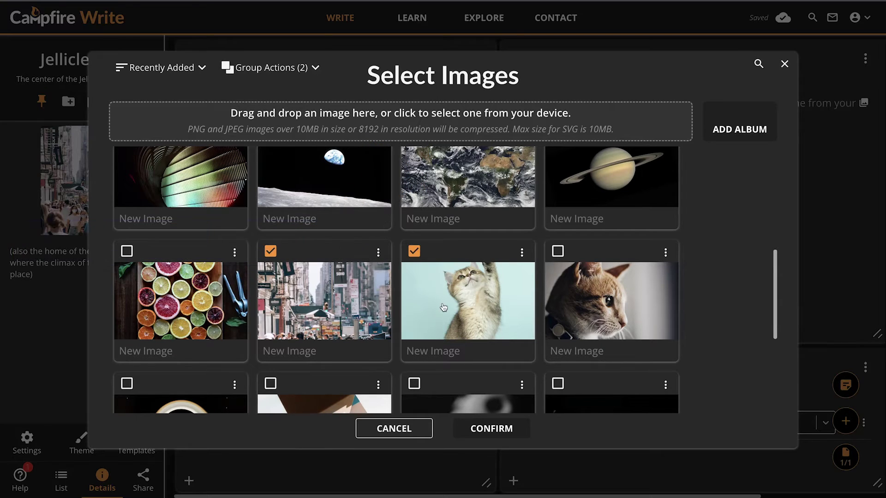
pyautogui.click(489, 429)
# Paste the title 'The Jellicle City (circa 2750, when the events of this story take place)' and flip through both images.
pyautogui.moveTo(575, 67)
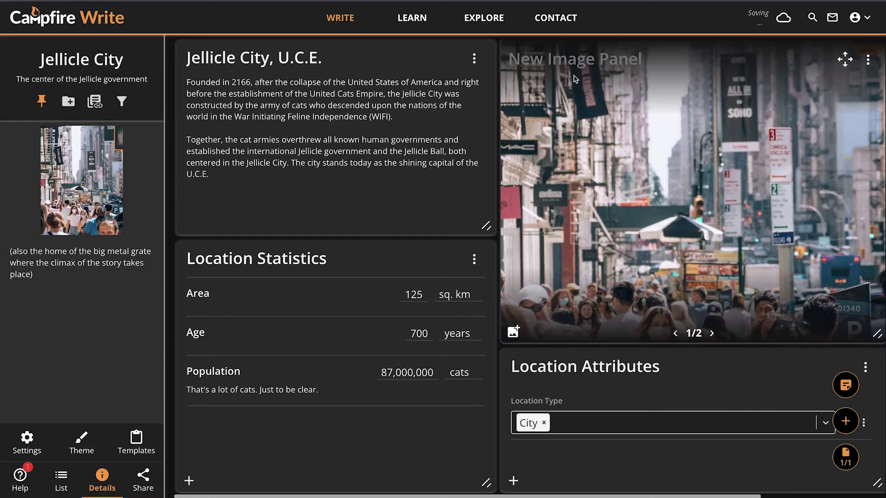
pyautogui.write('The Jellicle City (circa 2750, when the events of this story take place)')
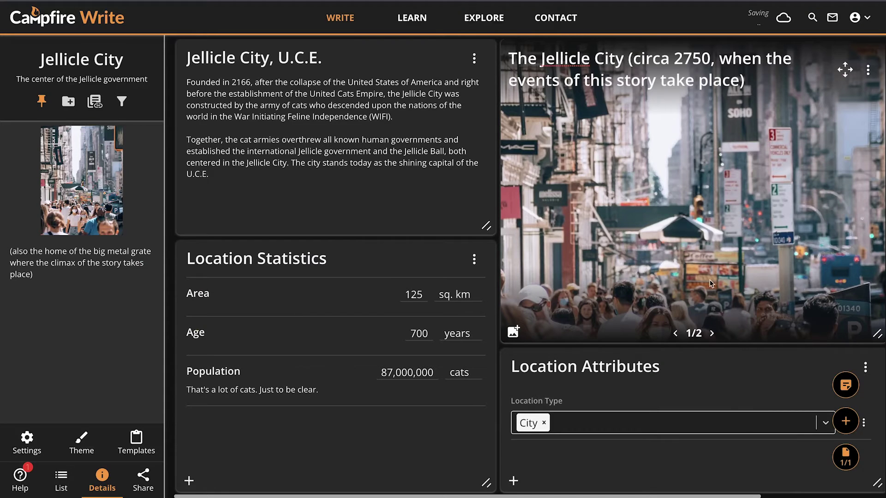
pyautogui.click(712, 333)
pyautogui.click(712, 333)
pyautogui.click(712, 333)
pyautogui.click(675, 333)
pyautogui.click(868, 71)
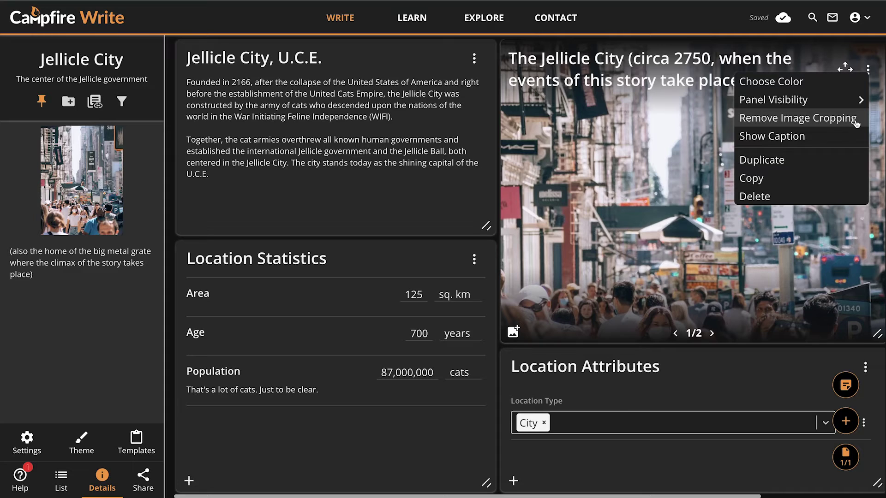
# Remove the city photo's cropping and caption it 'pls just pretend they're cats in the picture, not people'.
pyautogui.click(855, 120)
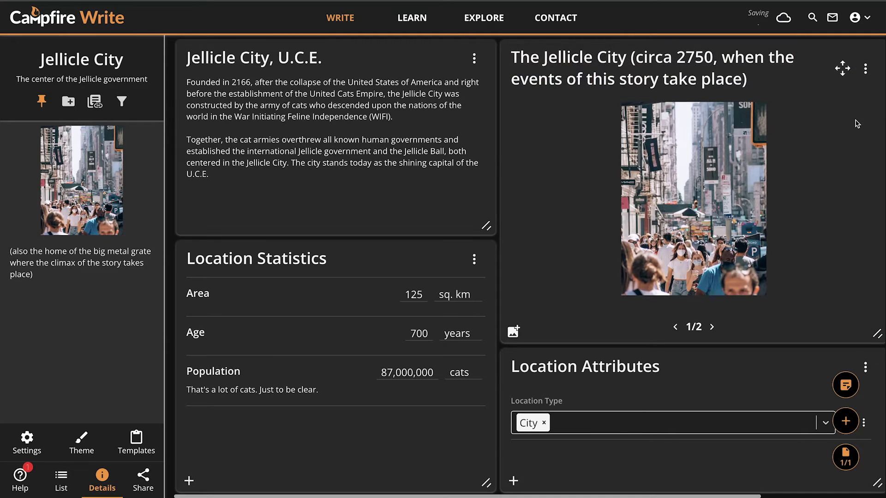
pyautogui.click(865, 68)
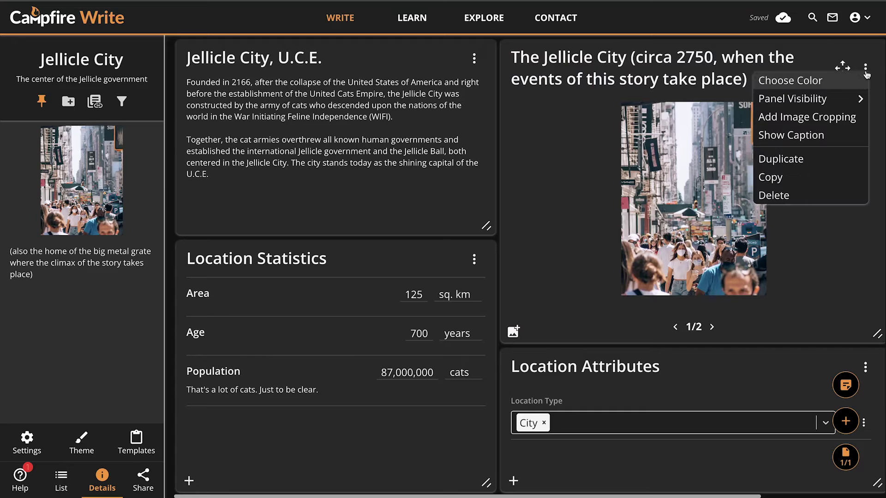
pyautogui.click(843, 138)
pyautogui.write('pls just prete')
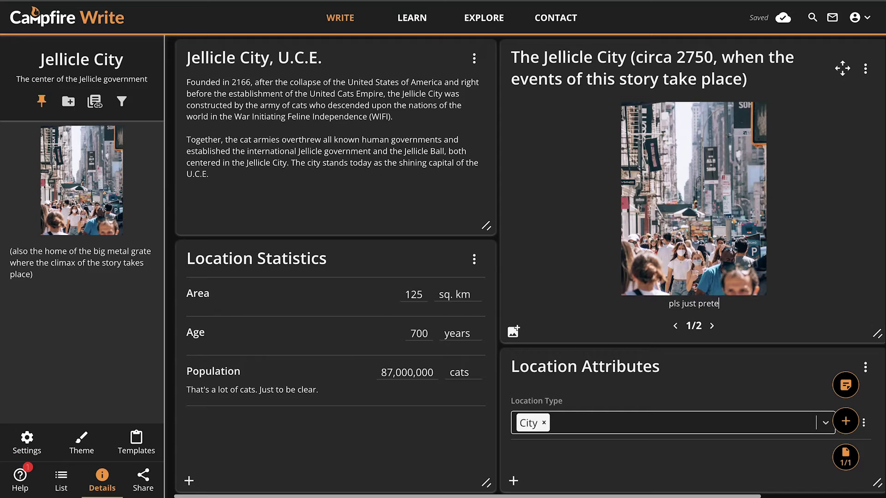
pyautogui.write("nd they're ca")
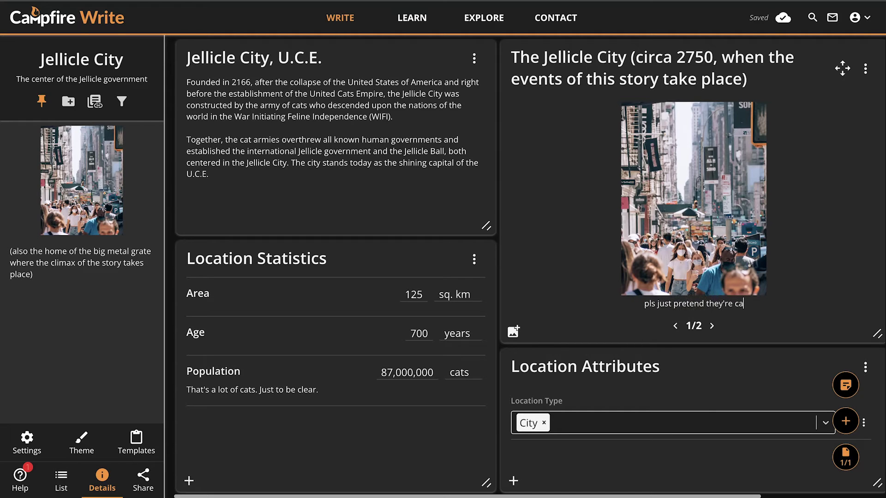
pyautogui.write('ts in the pictur')
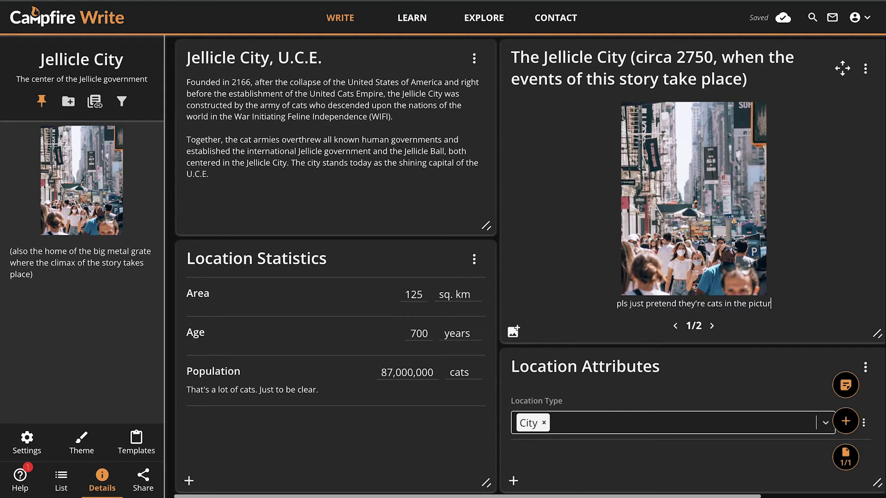
pyautogui.write('e, not people')
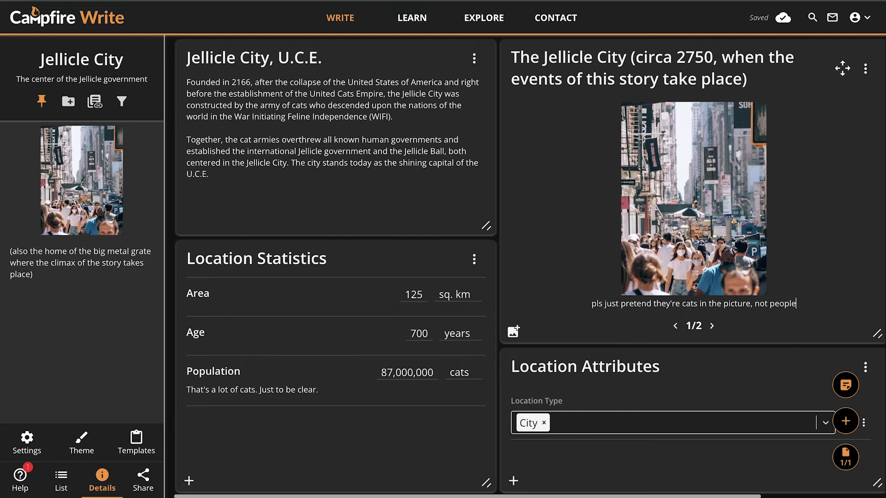
pyautogui.click(802, 247)
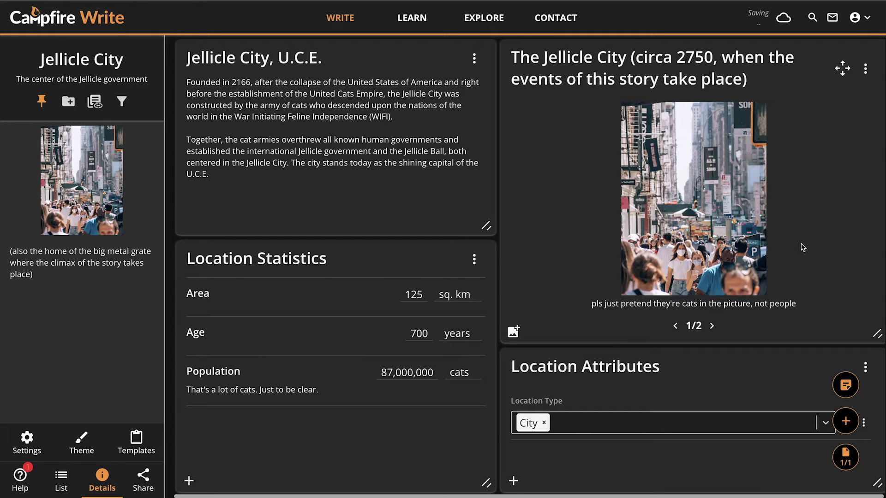
# In Account Settings' Write section, switch on Prioritize list tab.
pyautogui.click(862, 21)
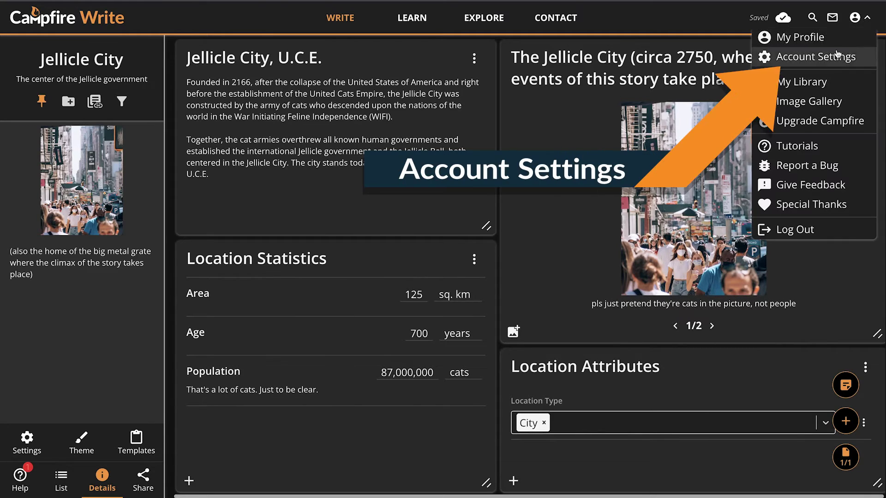
pyautogui.click(815, 58)
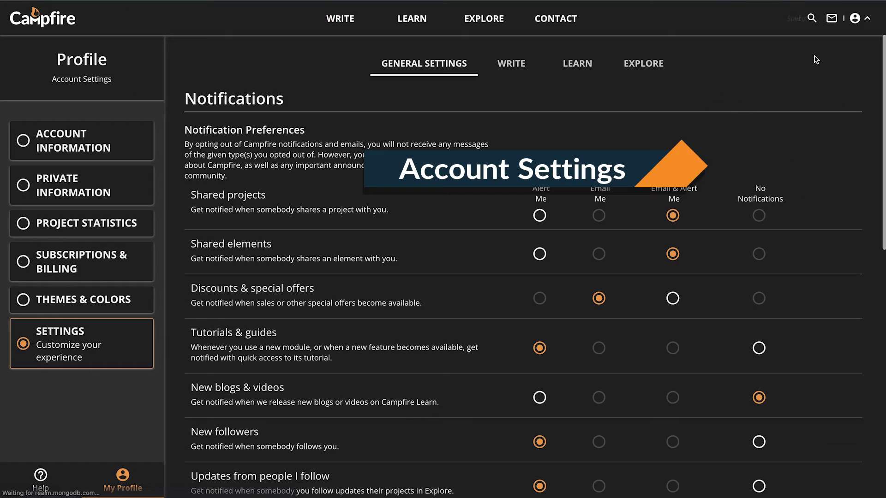
pyautogui.scroll(-10, 802, 171)
pyautogui.scroll(10, 799, 182)
pyautogui.click(527, 68)
pyautogui.scroll(-10, 508, 224)
pyautogui.scroll(10, 507, 224)
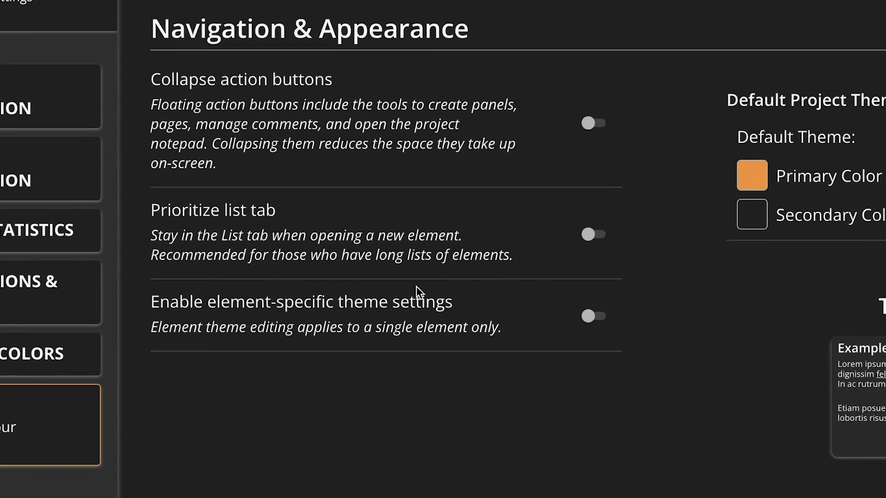
pyautogui.click(598, 238)
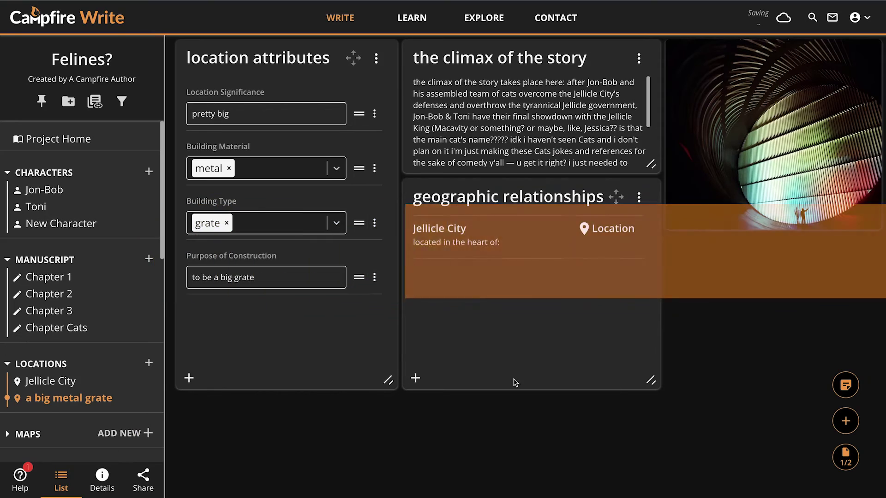
# Add a 5-by-3 table panel and place it below the geographic relationships.
pyautogui.click(844, 423)
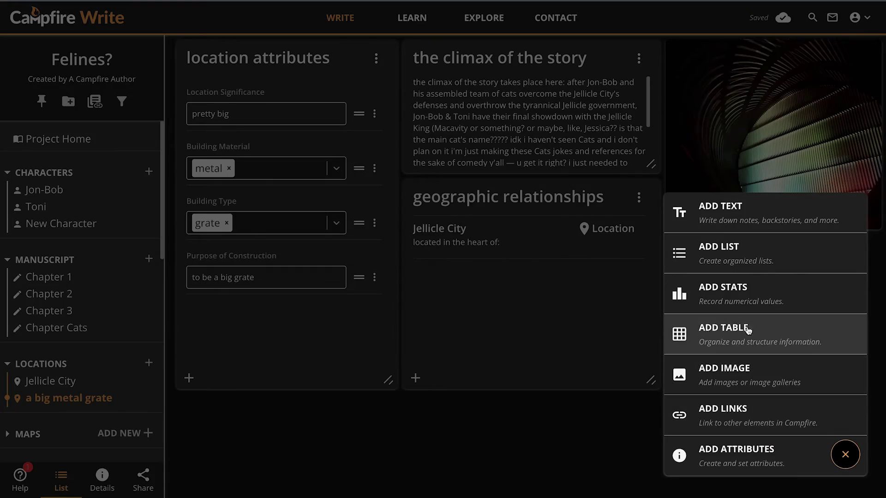
pyautogui.click(743, 328)
pyautogui.moveTo(376, 261); pyautogui.dragTo(464, 304)
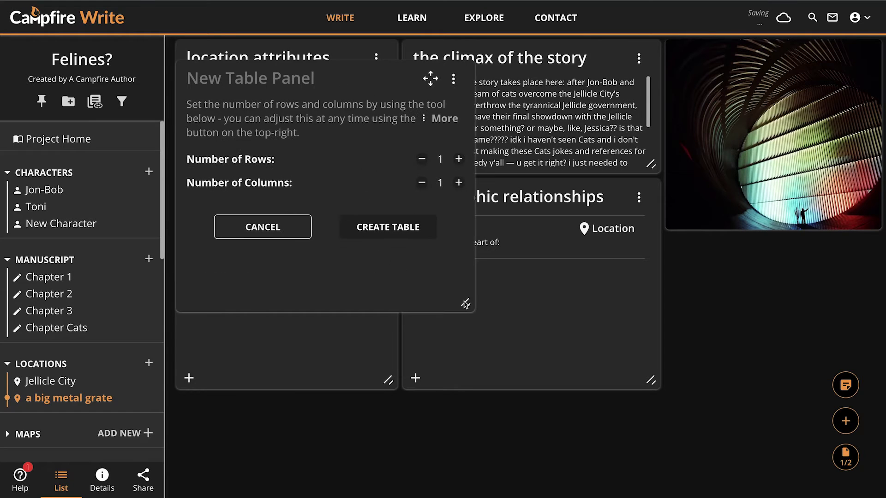
pyautogui.click(459, 159)
pyautogui.click(459, 160)
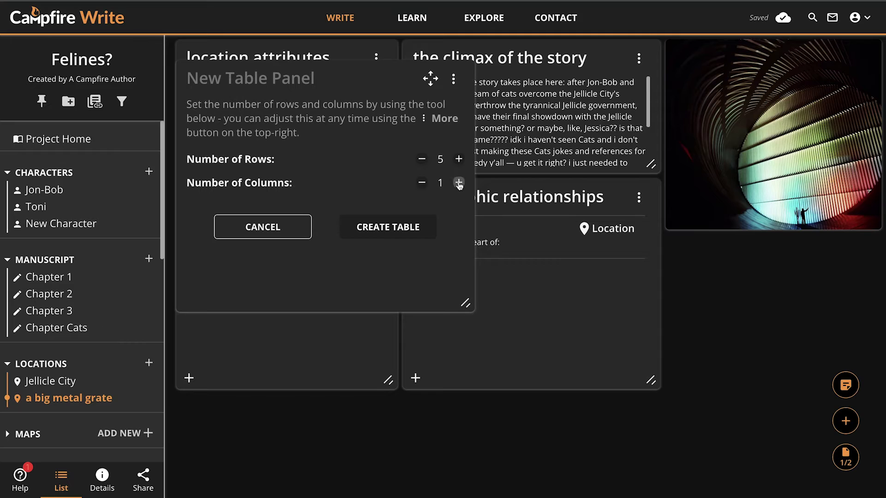
pyautogui.click(459, 183)
pyautogui.click(459, 183)
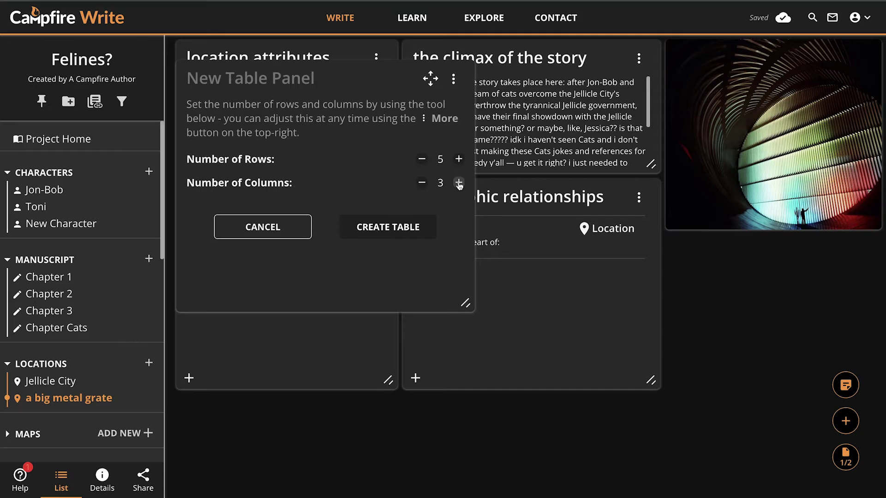
pyautogui.click(403, 228)
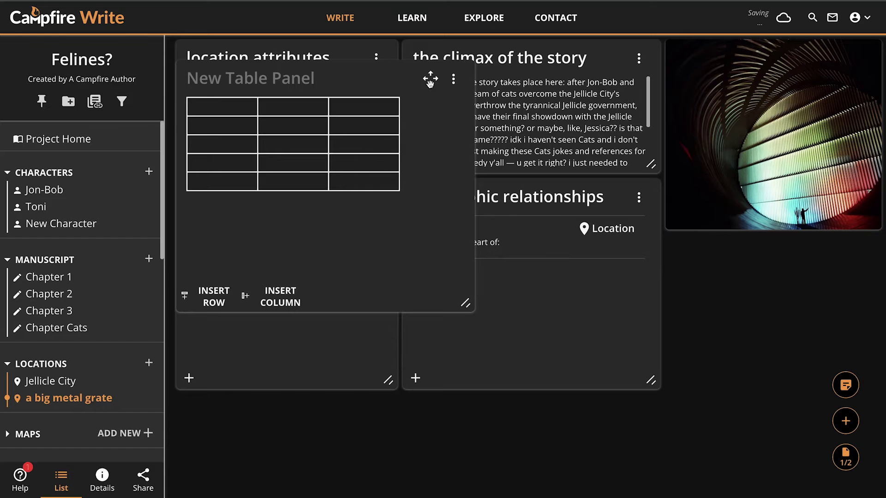
pyautogui.moveTo(431, 80); pyautogui.dragTo(662, 259)
# Title the table 'admirable qualities of the big metal grate' and colour the admirable header red.
pyautogui.scroll(-1, 683, 406)
pyautogui.click(462, 269)
pyautogui.write('admirable qualities of the big metal')
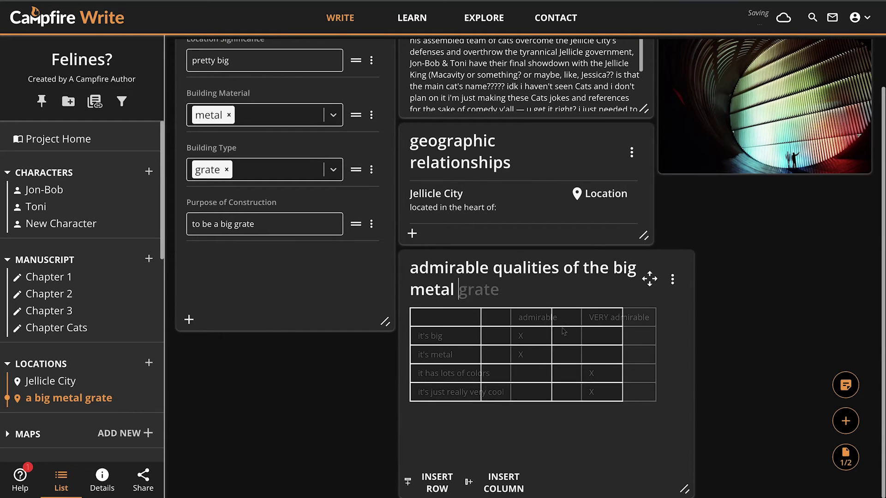
pyautogui.rightClick(569, 288)
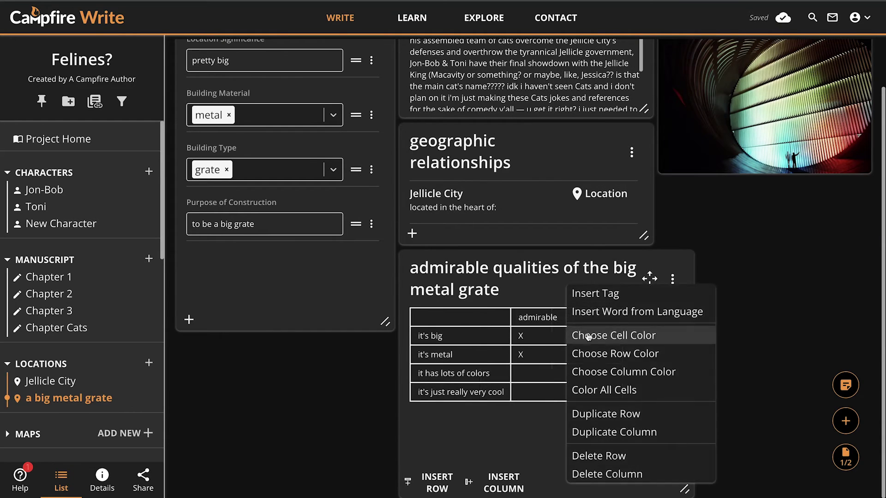
pyautogui.click(609, 334)
pyautogui.click(686, 349)
# Colour the VERY admirable header dark green.
pyautogui.rightClick(651, 318)
pyautogui.click(688, 323)
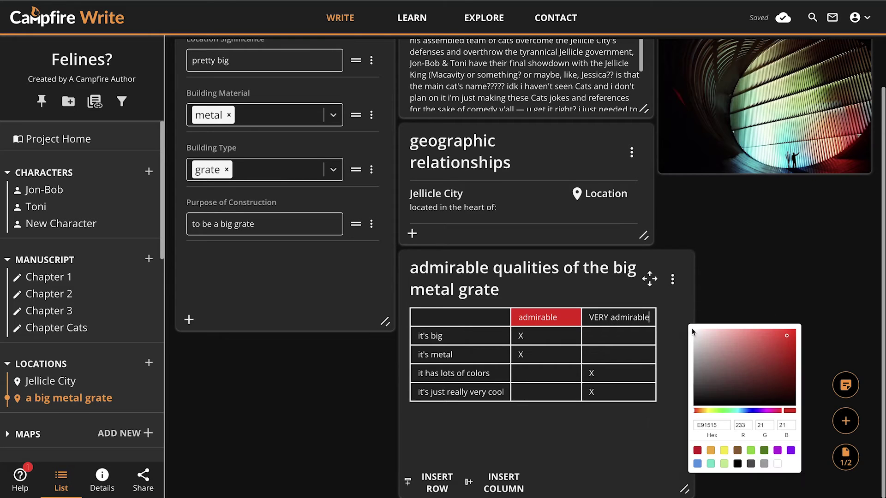
pyautogui.click(729, 411)
pyautogui.click(790, 378)
pyautogui.click(666, 319)
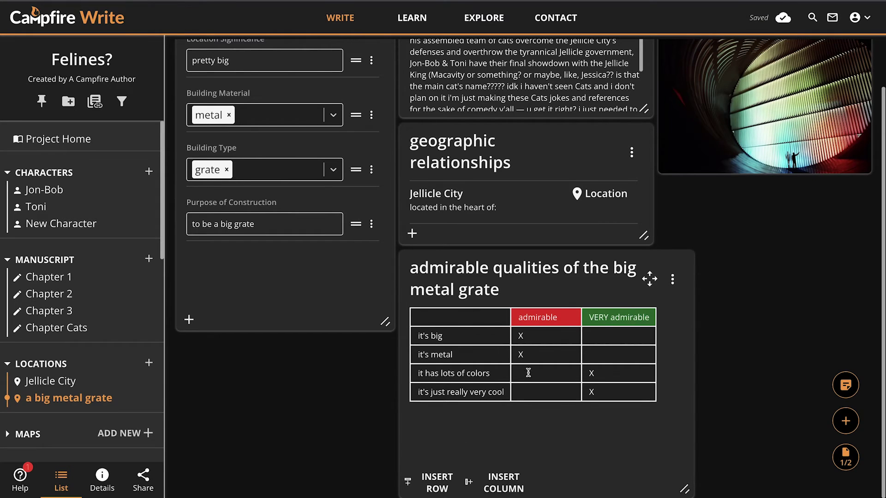
pyautogui.click(437, 482)
# Add a 'did i mention the colors??' row marked X under VERY admirable.
pyautogui.click(456, 411)
pyautogui.write('did i mention the colors??')
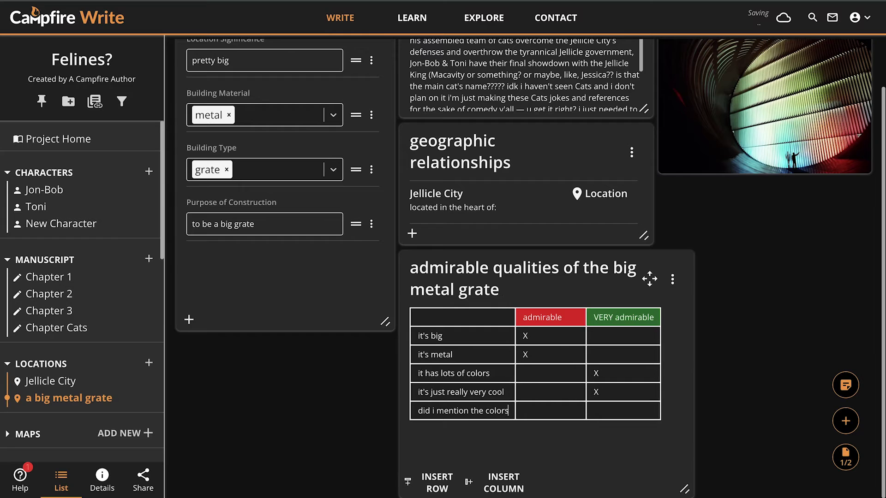
pyautogui.press('Tab')
pyautogui.press('Tab')
pyautogui.write('X')
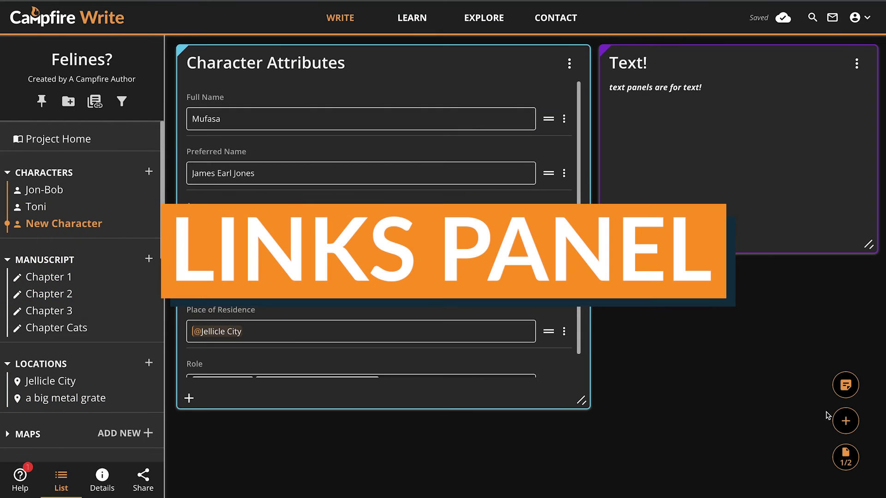
# Add a yellow links panel titled 'Character's Birthplace' to the new character.
pyautogui.click(845, 421)
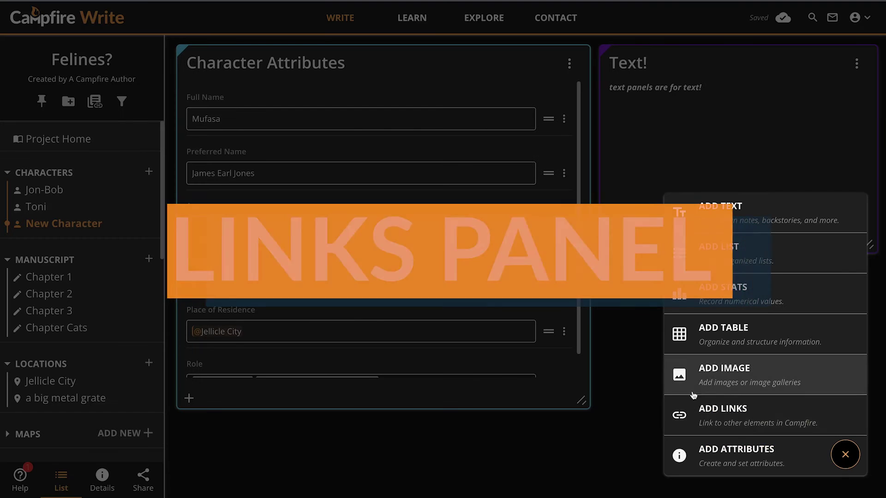
pyautogui.click(718, 410)
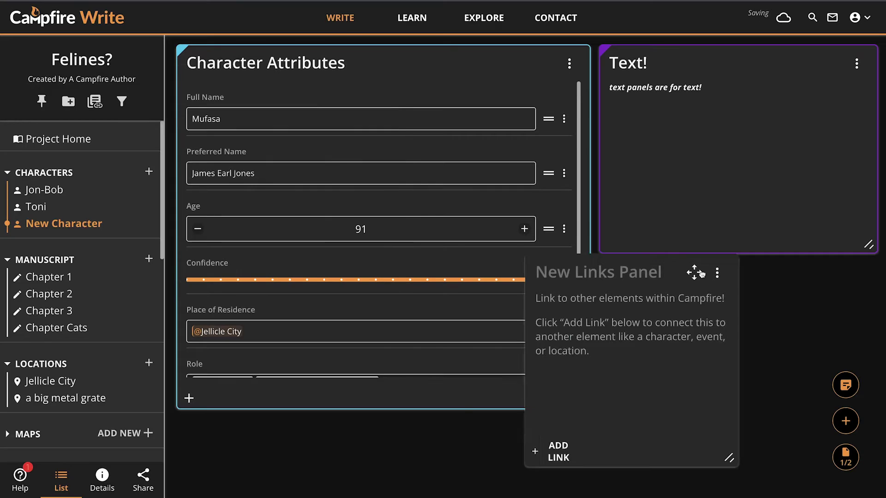
pyautogui.click(856, 276)
pyautogui.click(809, 287)
pyautogui.click(776, 372)
pyautogui.click(723, 293)
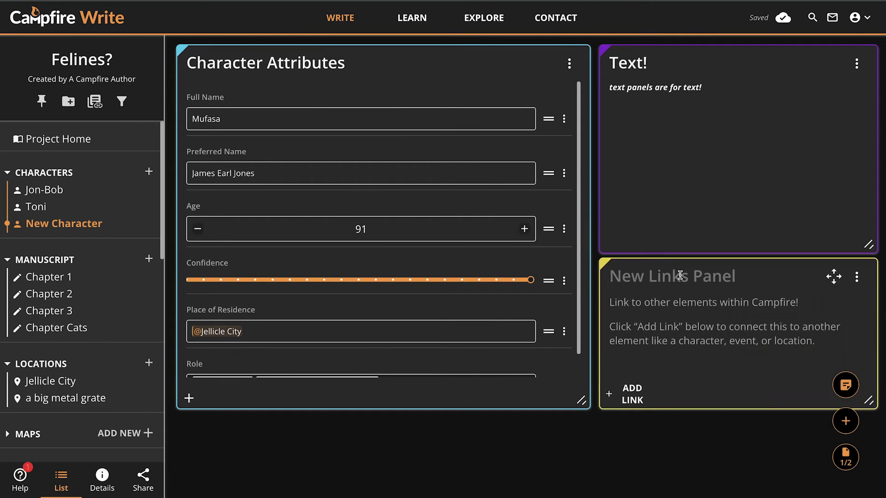
pyautogui.write("Character's Birthplace")
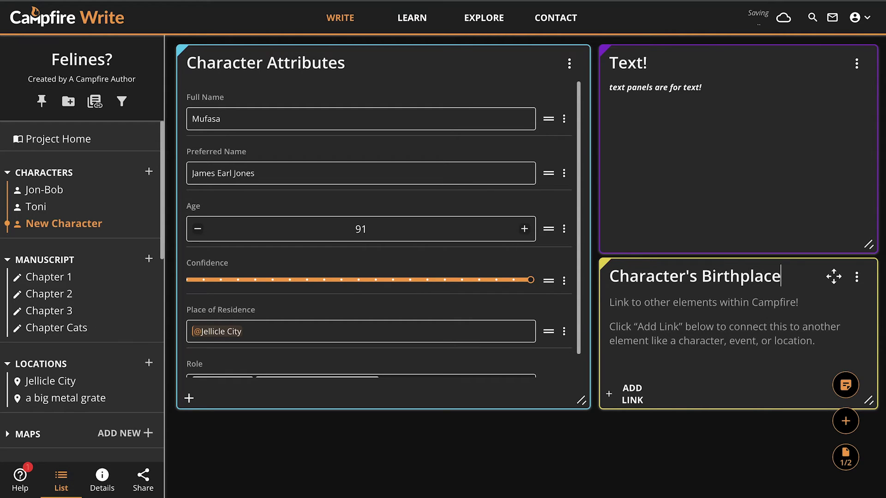
# Link Jellicle City in the panel, described as 'where this character was born'.
pyautogui.click(627, 394)
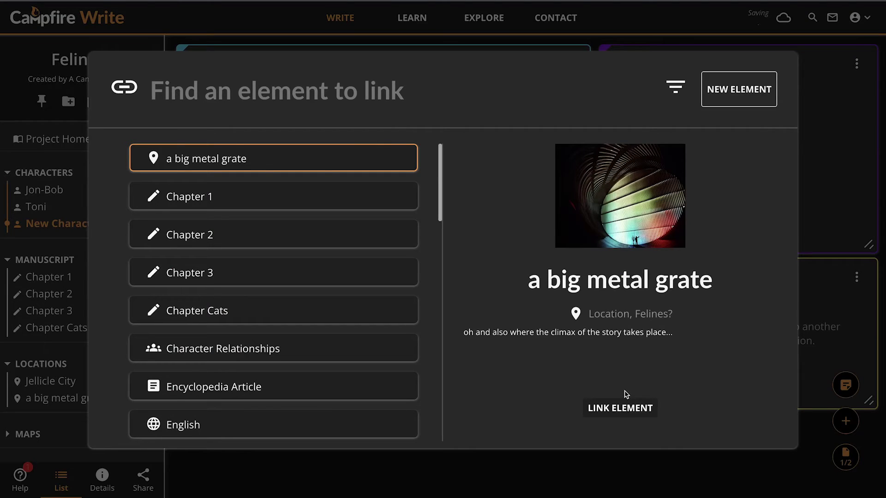
pyautogui.write('jelli')
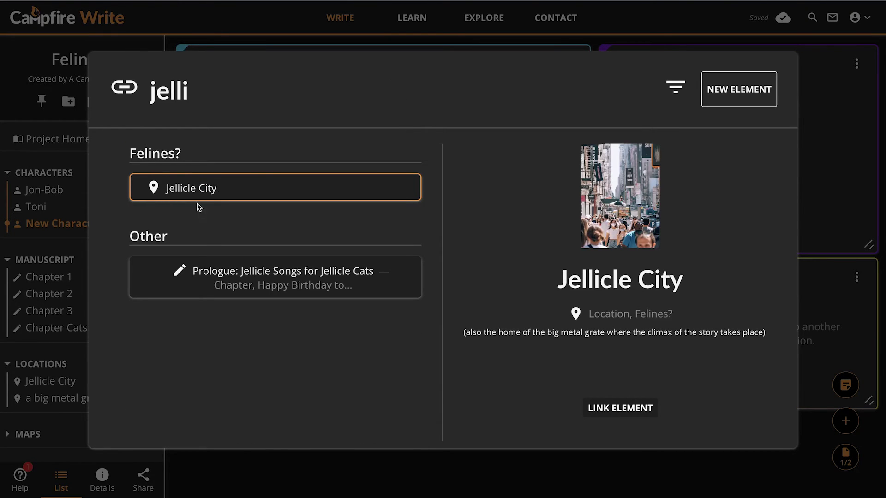
pyautogui.click(620, 408)
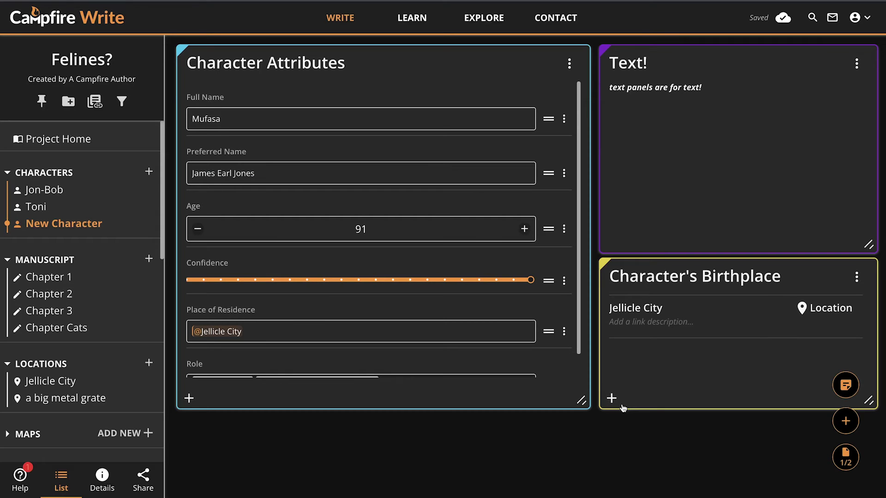
pyautogui.click(653, 322)
pyautogui.write('where')
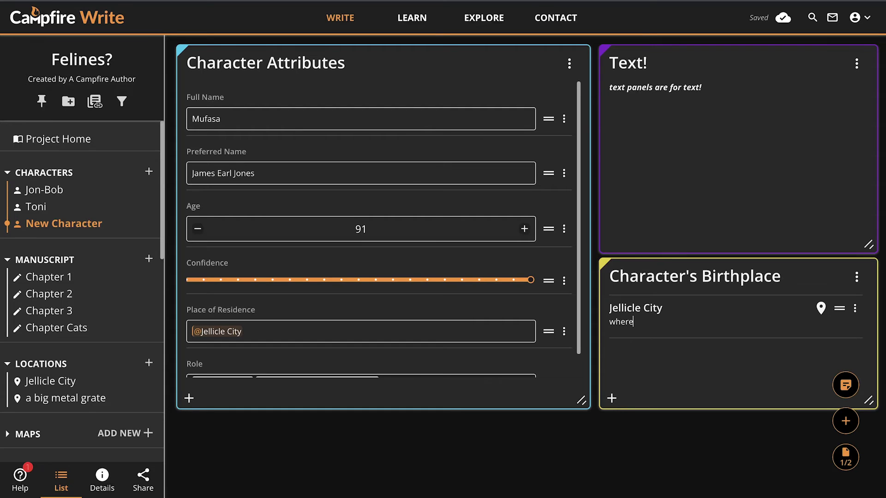
pyautogui.write(' this character was born!')
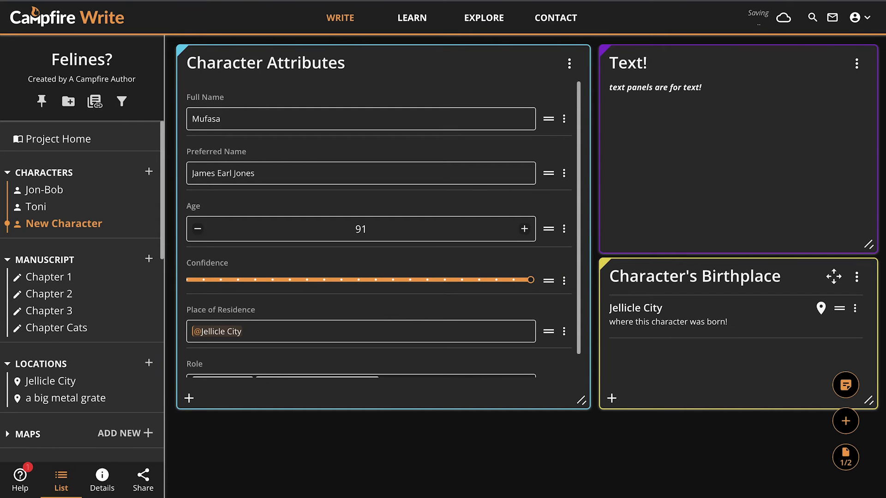
# Look over Jon-Bob's and Toni's character pages, then return to the New Character page.
pyautogui.click(32, 191)
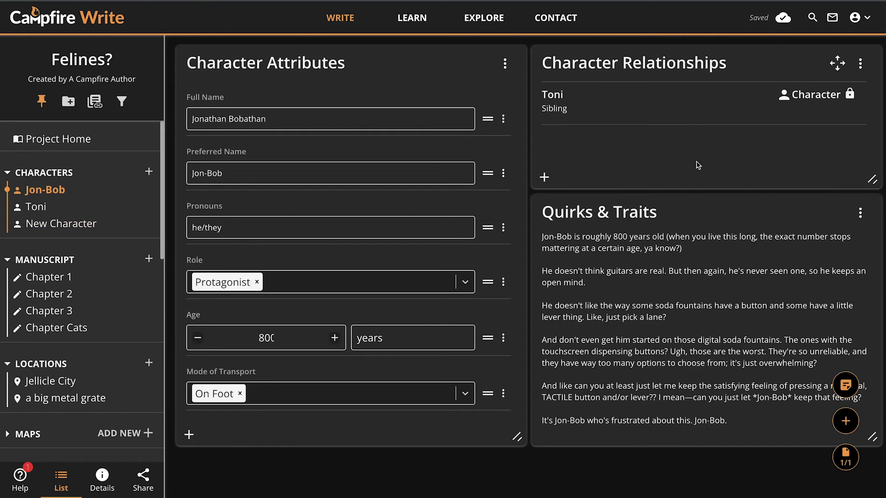
pyautogui.click(39, 209)
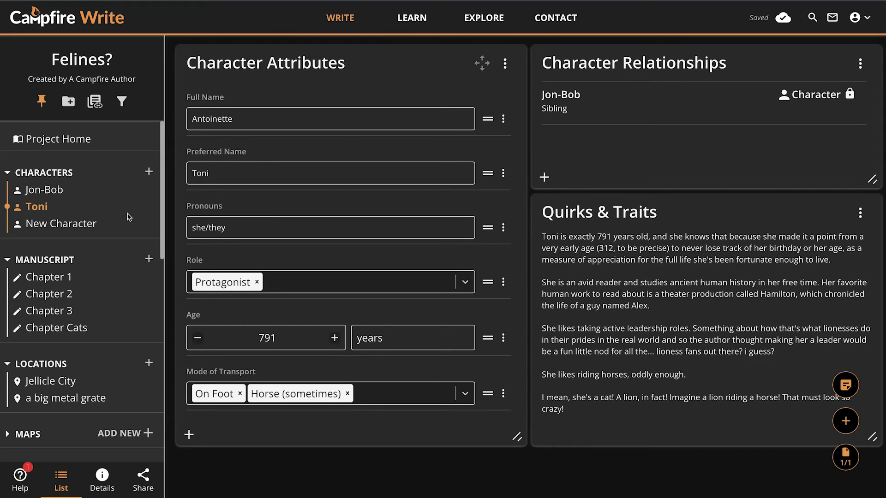
pyautogui.click(79, 227)
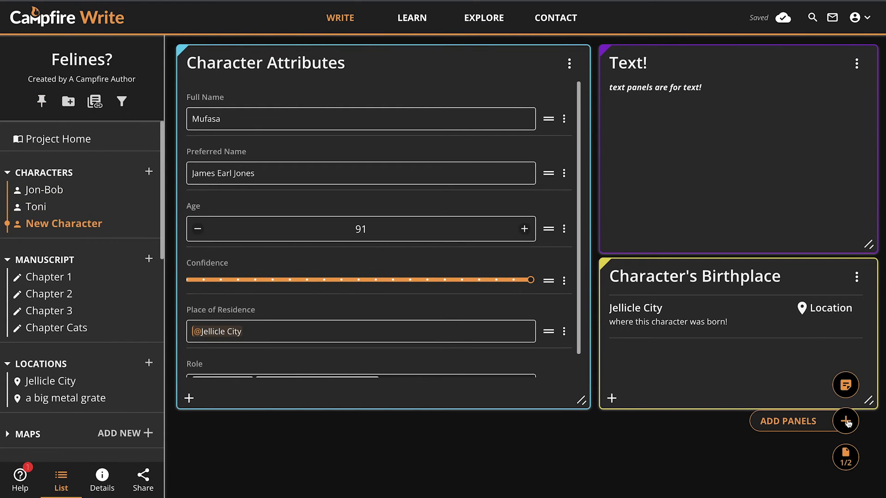
pyautogui.click(845, 421)
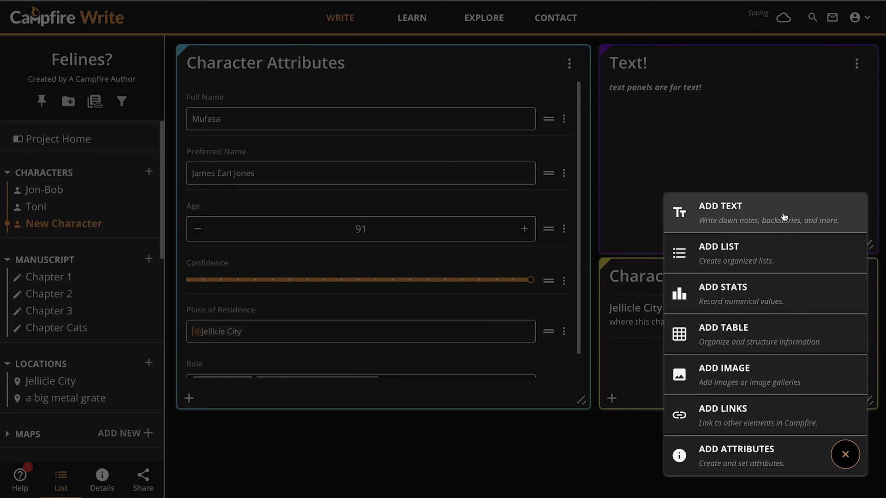
pyautogui.click(843, 456)
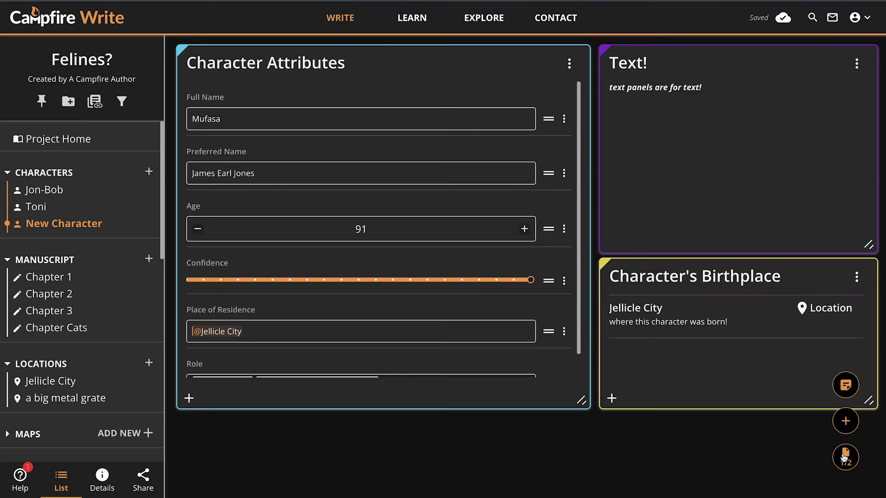
pyautogui.click(857, 63)
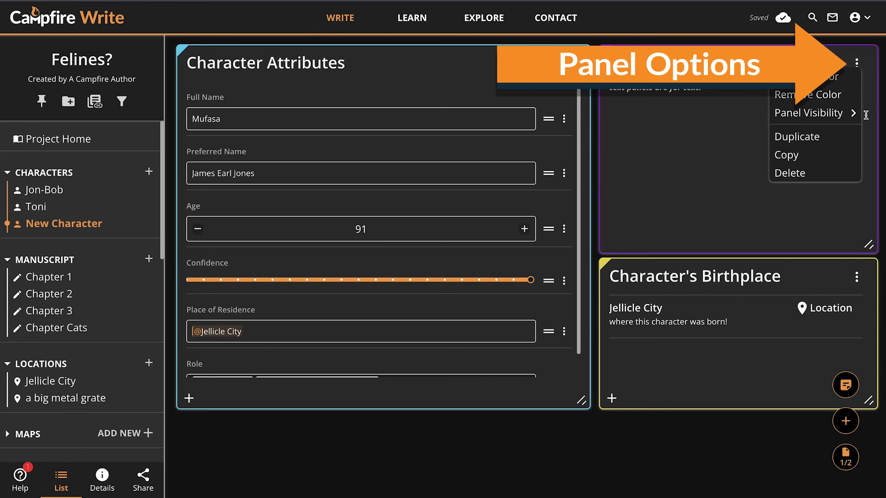
pyautogui.click(863, 114)
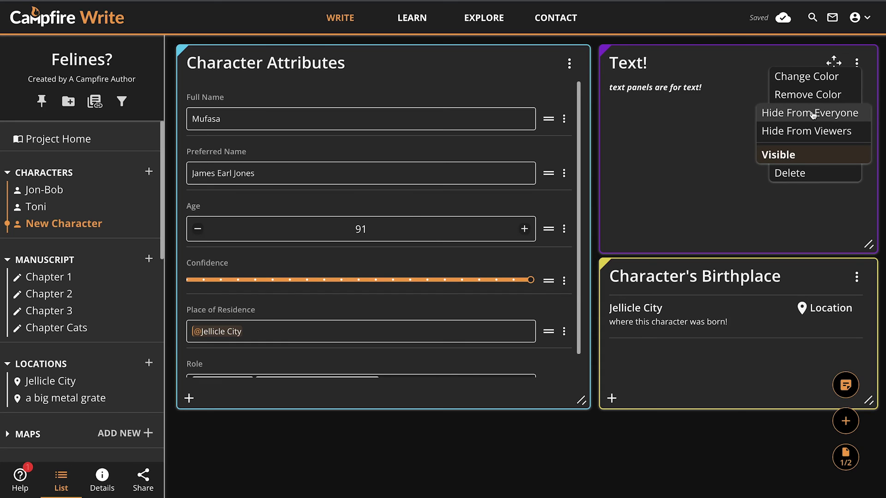
pyautogui.click(813, 115)
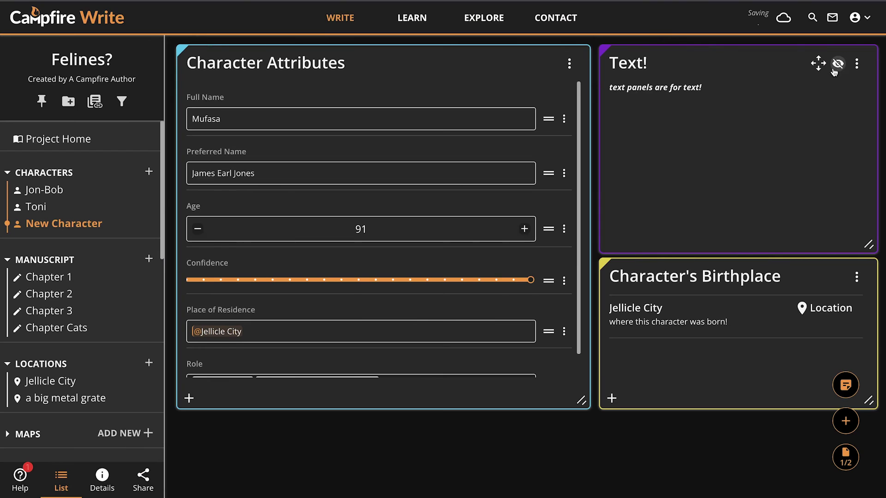
pyautogui.click(856, 63)
pyautogui.click(840, 112)
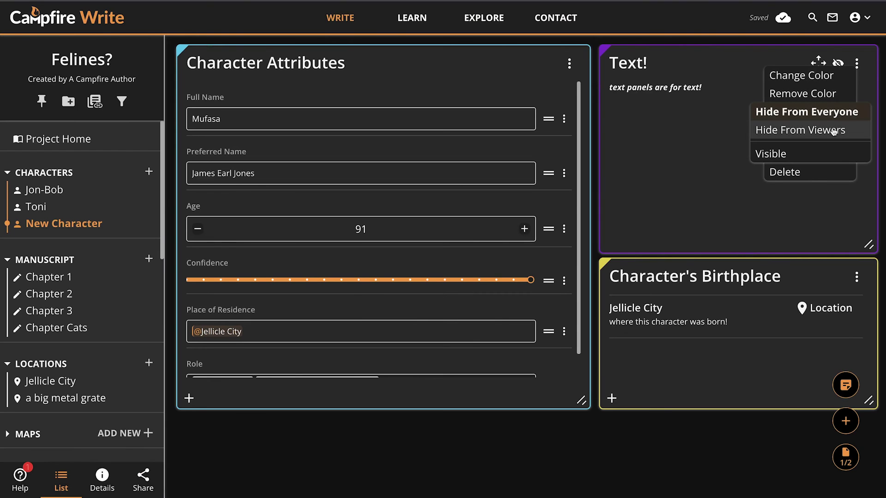
pyautogui.click(834, 132)
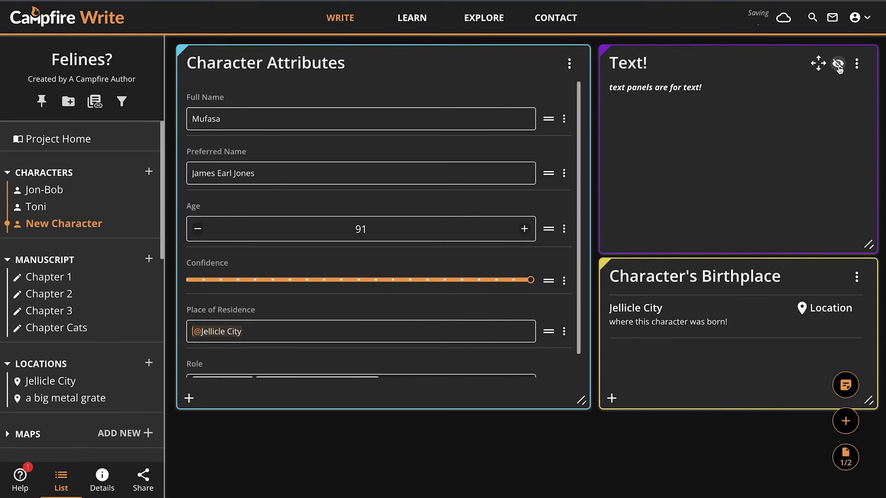
pyautogui.click(857, 63)
pyautogui.click(840, 113)
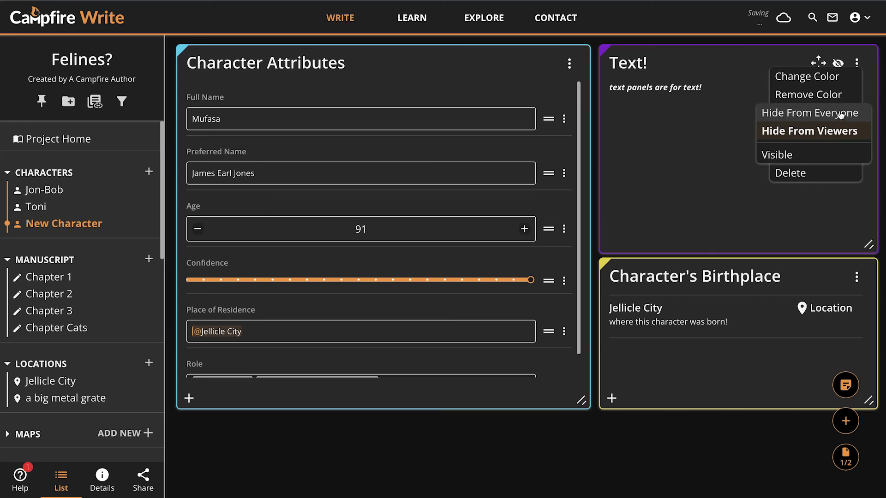
pyautogui.click(826, 157)
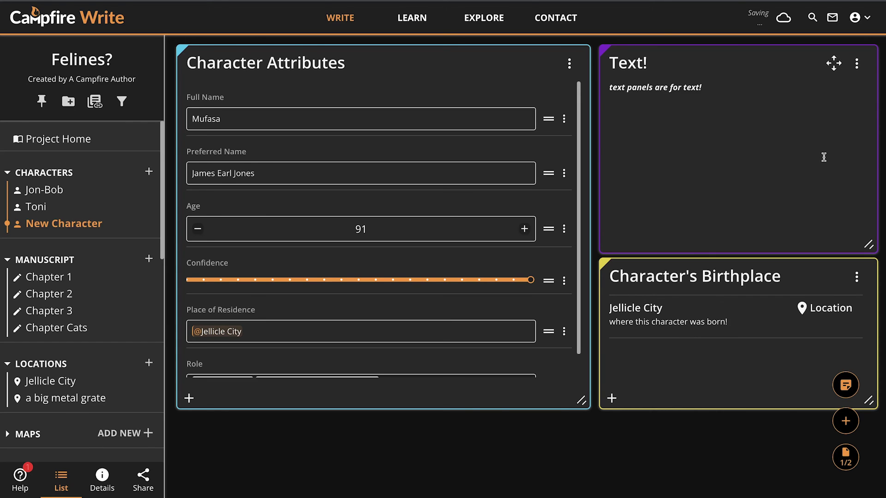
pyautogui.moveTo(836, 67)
pyautogui.mouseDown()
pyautogui.moveTo(864, 69)
pyautogui.moveTo(855, 96)
pyautogui.moveTo(839, 75)
pyautogui.mouseUp()
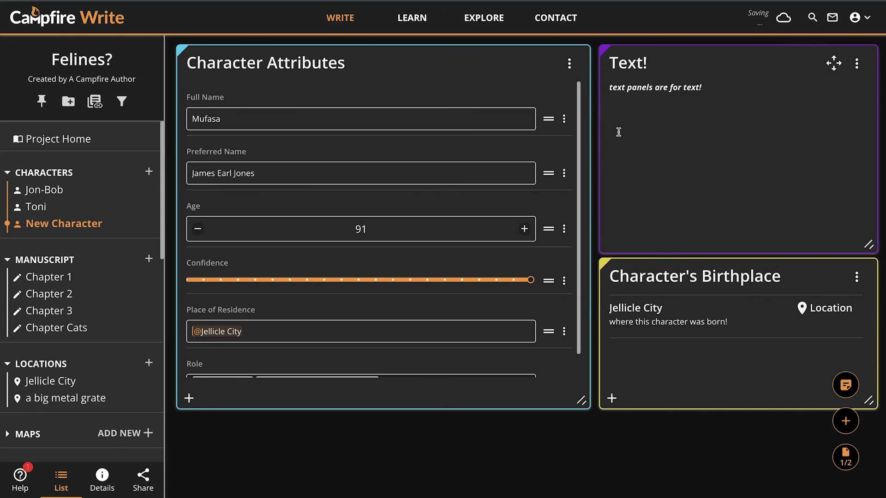